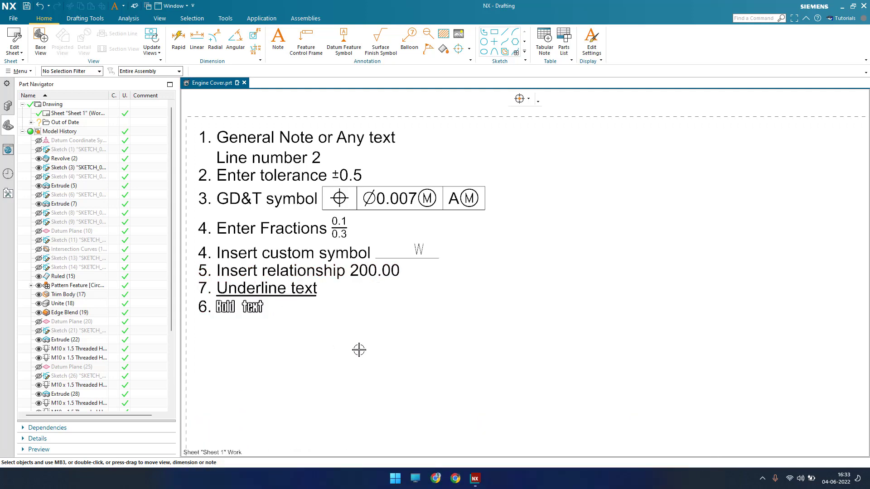
Step: Start a new drafting note and enter "1. General note or any text" as its first line
left_click(280, 46)
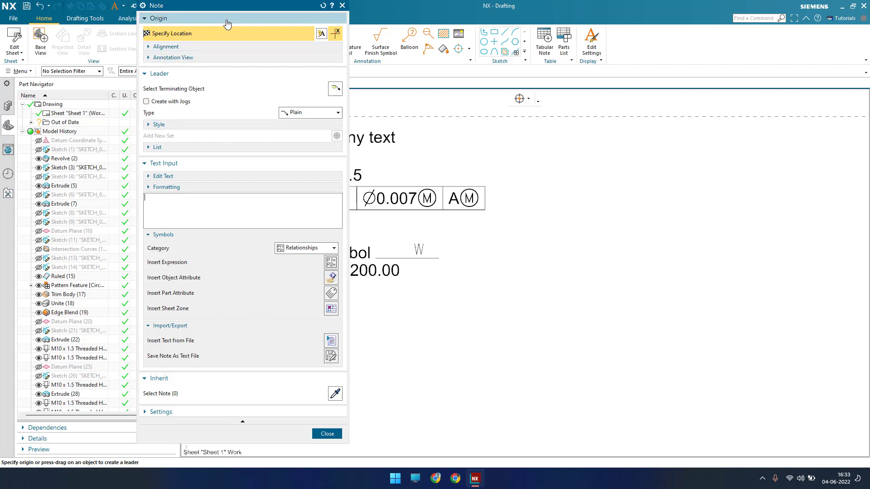
left_click_drag(228, 9, 99, 26)
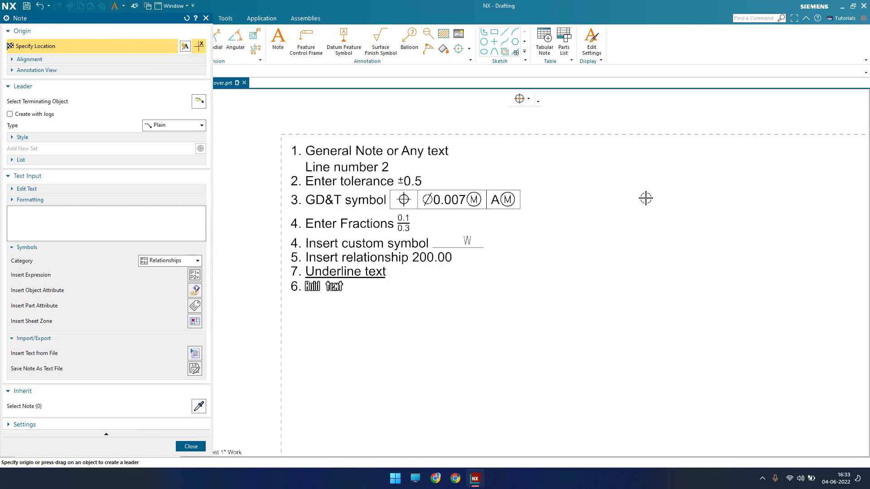
scroll(362, 312, "down", 1)
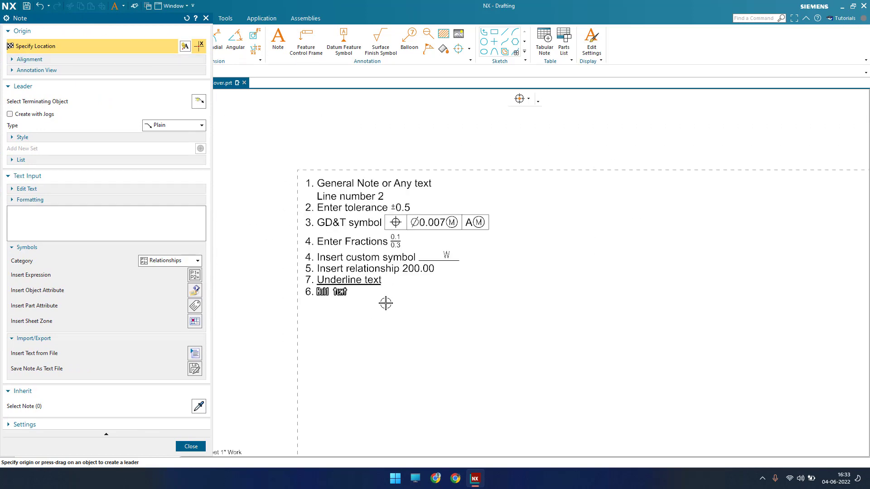
scroll(386, 303, "up", 3)
mouse_move(406, 305)
middle_mouse_down()
mouse_move(380, 363)
mouse_move(345, 366)
middle_mouse_up()
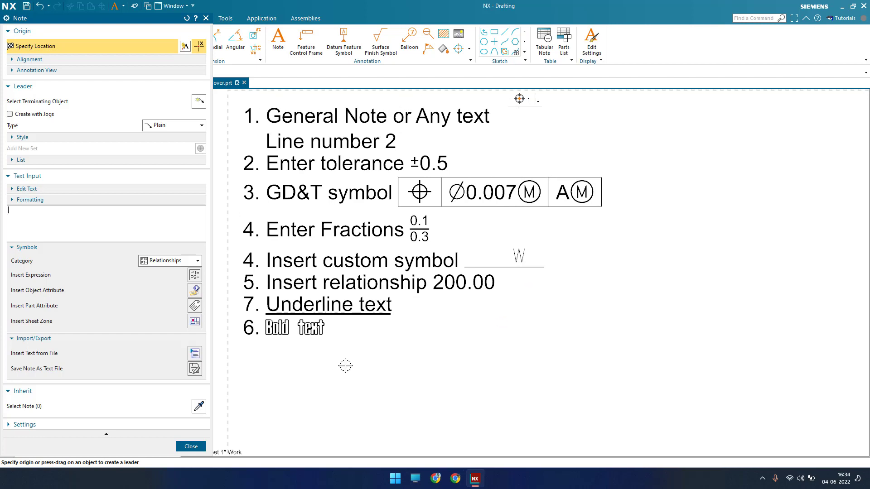
scroll(345, 365, "down", 3)
left_click_drag(121, 22, 168, 21)
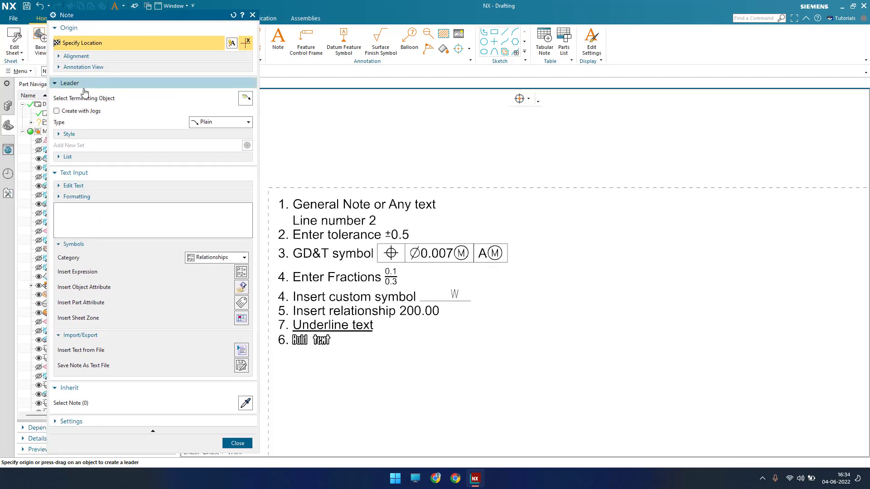
left_click(69, 216)
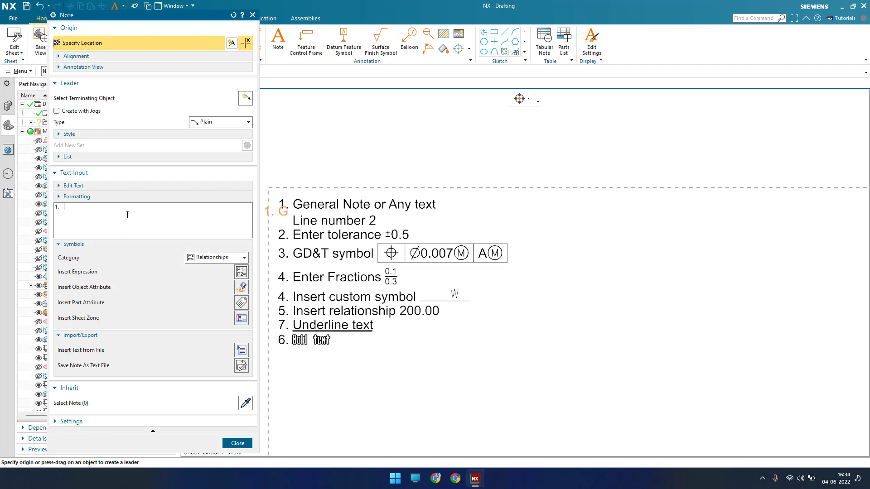
type("General note or a")
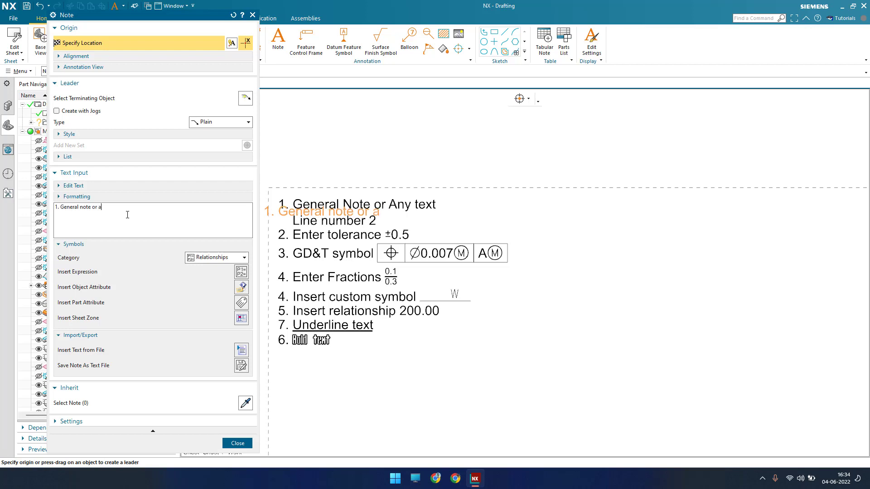
type("ny text")
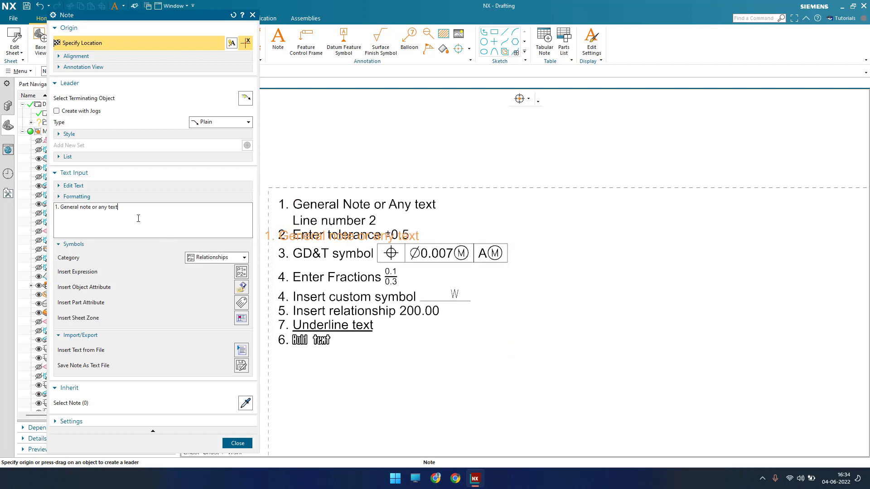
Step: Add an indented second line "Line number 2" and place the note below the existing sample list on the sheet
key("Return")
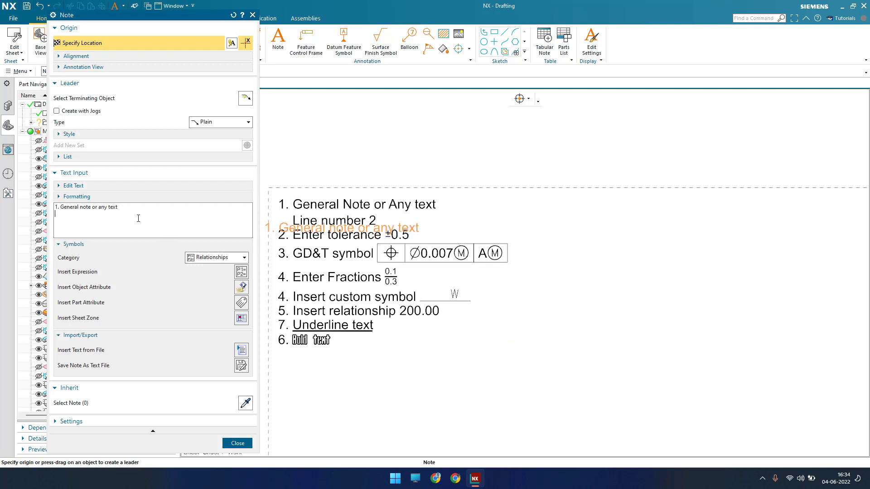
type("Line number 2")
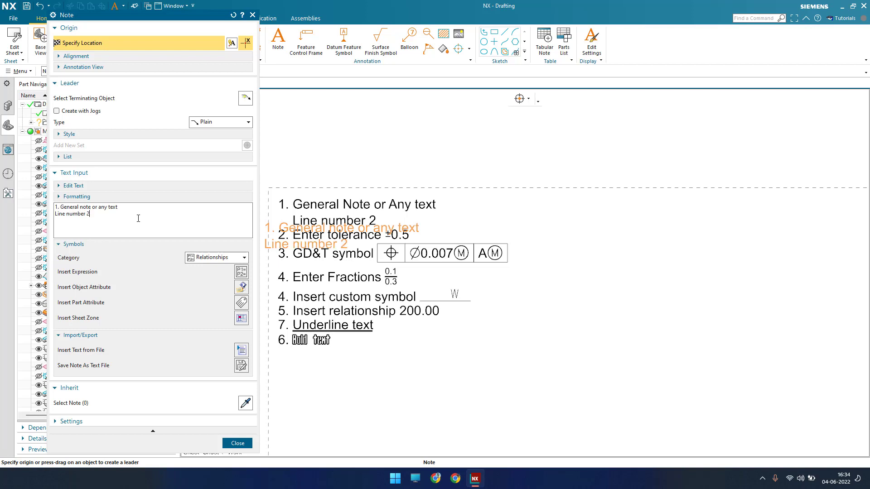
mouse_move(405, 372)
middle_mouse_down()
mouse_move(457, 309)
mouse_move(460, 273)
middle_mouse_up()
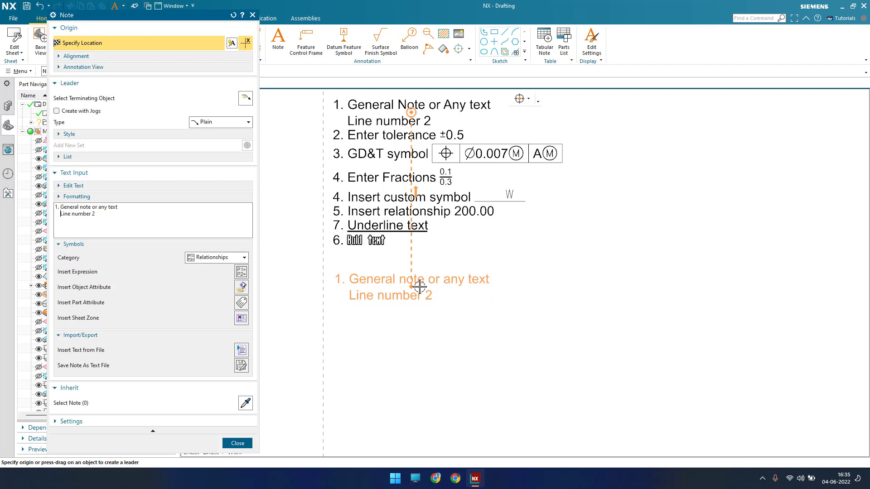
left_click(419, 287)
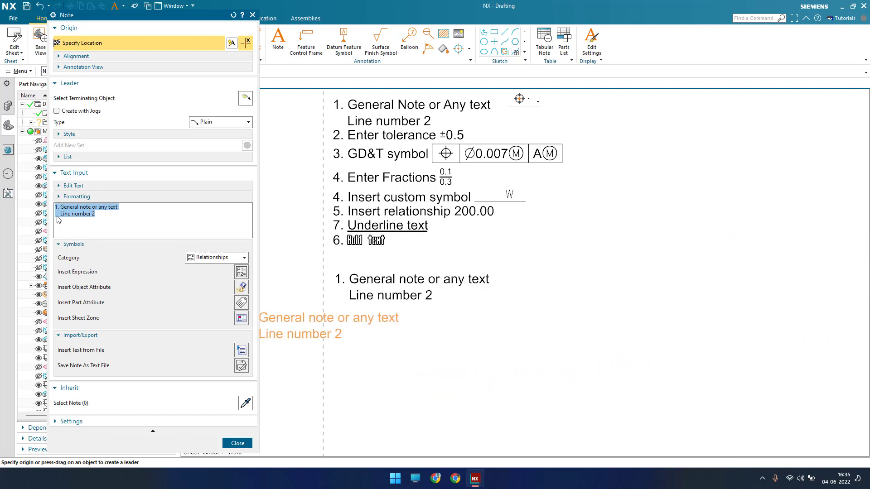
Step: Replace the text for the next note with "2. Enter torelernce"
type("2.")
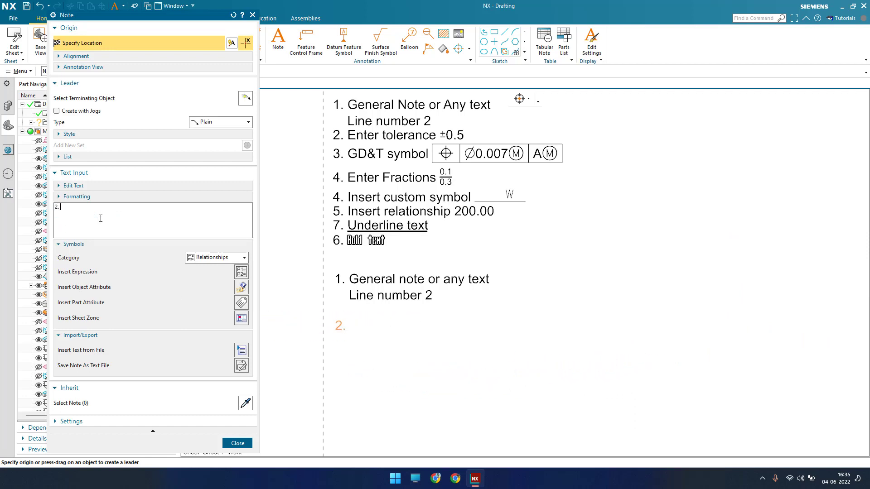
type(" Ennetr t")
key("BackSpace")
key("BackSpace")
key("BackSpace")
key("BackSpace")
key("BackSpace")
key("BackSpace")
type("ter to ")
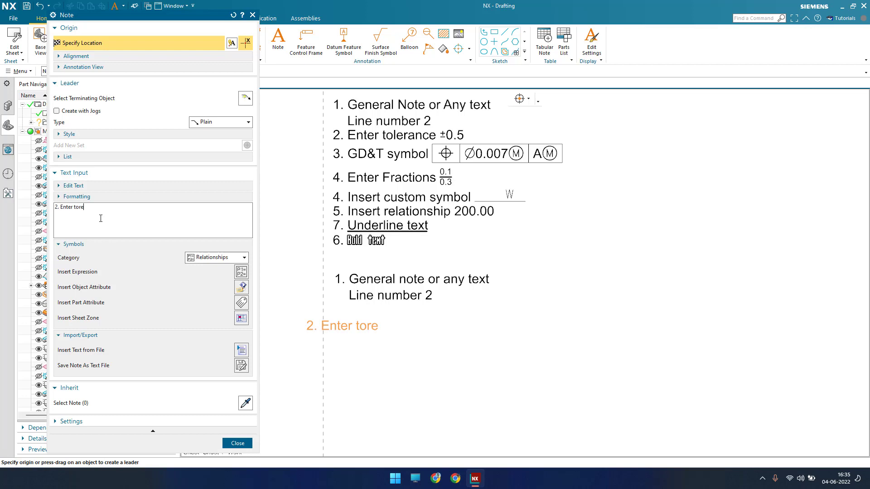
type("re")
key("BackSpace")
type("arence")
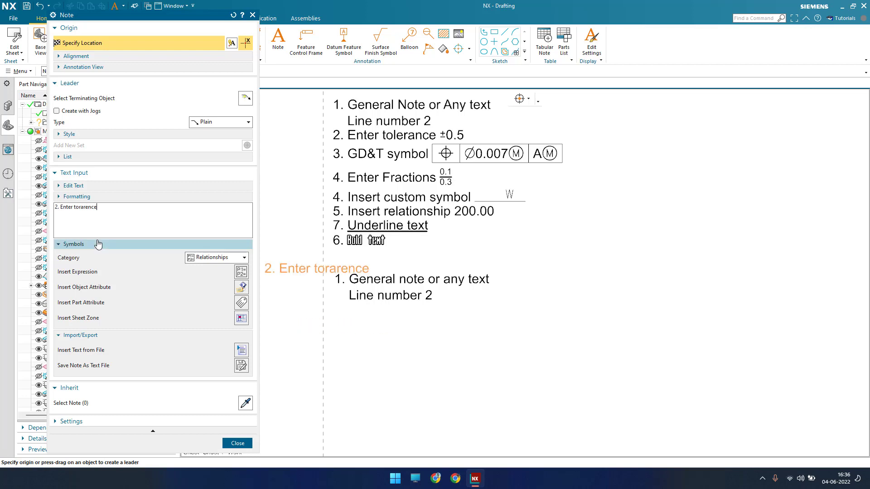
key("BackSpace")
key("BackSpace")
key("BackSpace")
key("BackSpace")
key("BackSpace")
key("BackSpace")
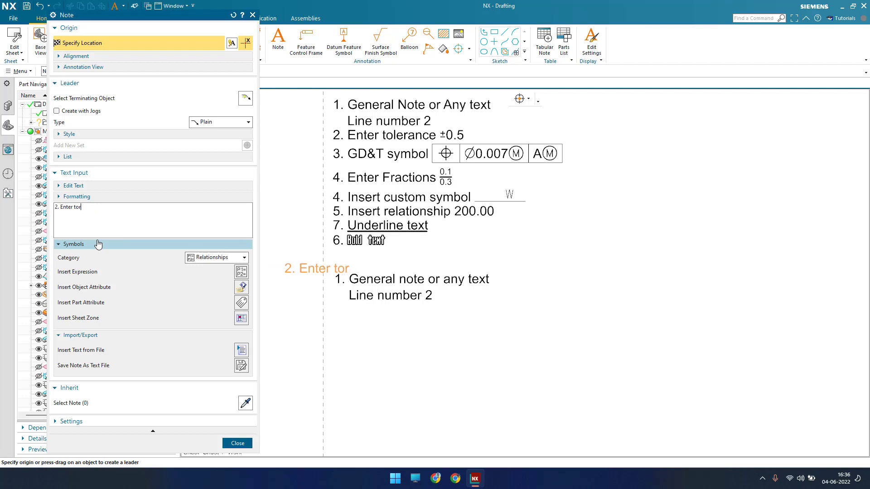
type("elernce")
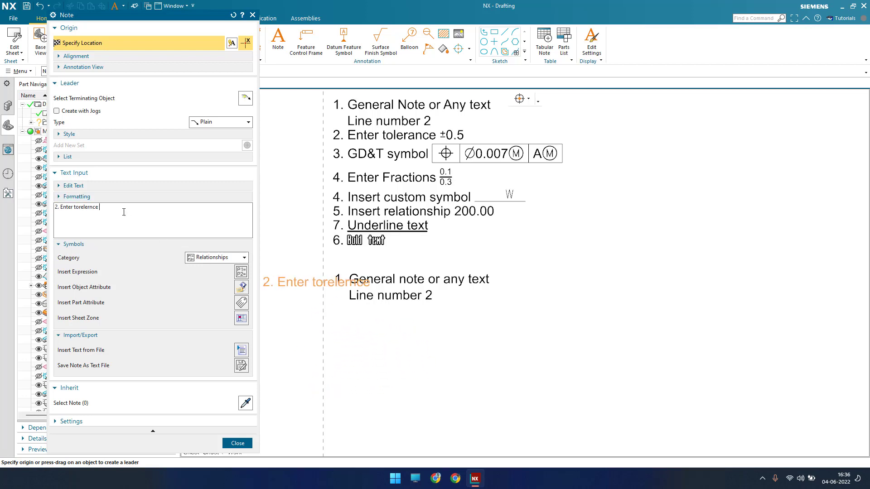
Step: Append the Drafting plus/minus symbol and 0.5 to the text, and place the note directly beneath "Line number 2"
left_click(216, 258)
left_click(211, 272)
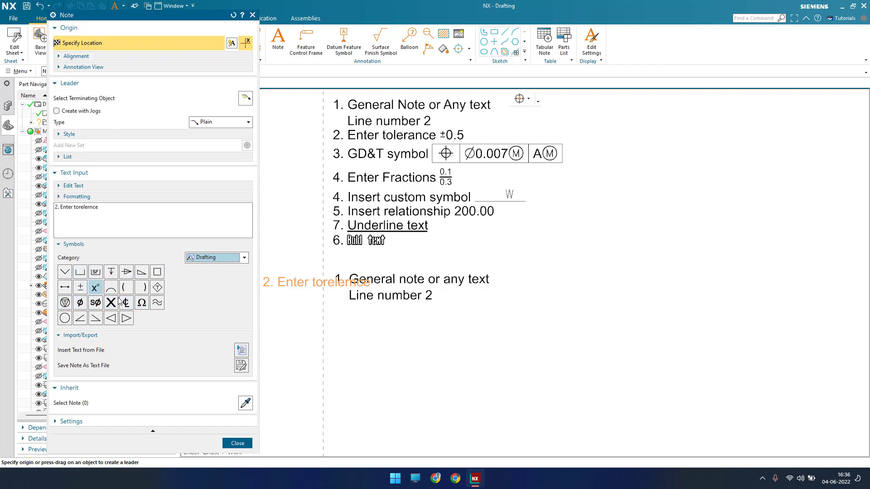
left_click(126, 210)
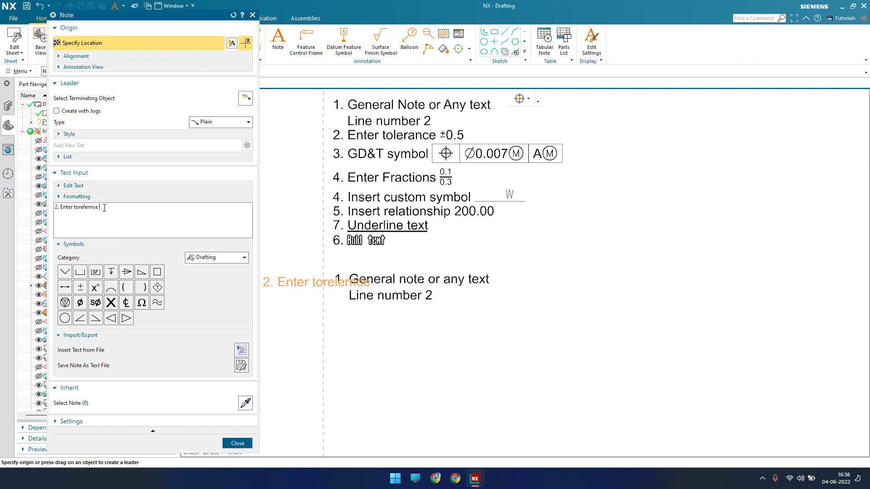
left_click(81, 288)
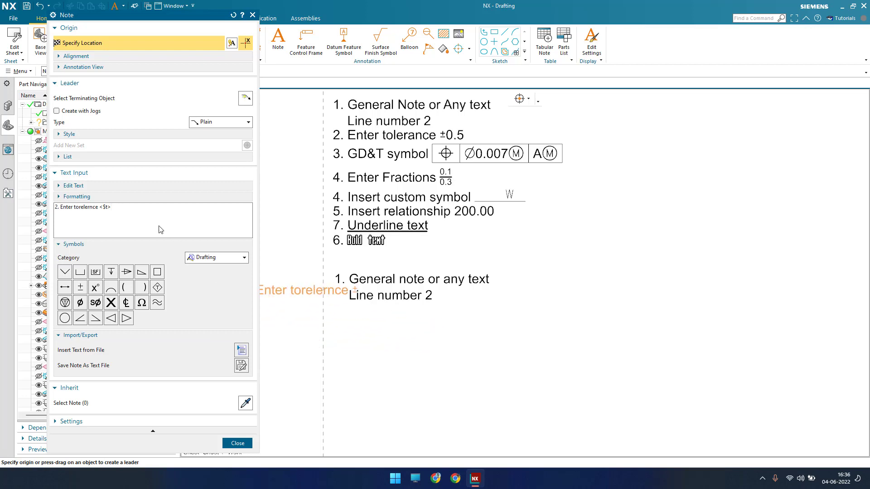
type("0.5")
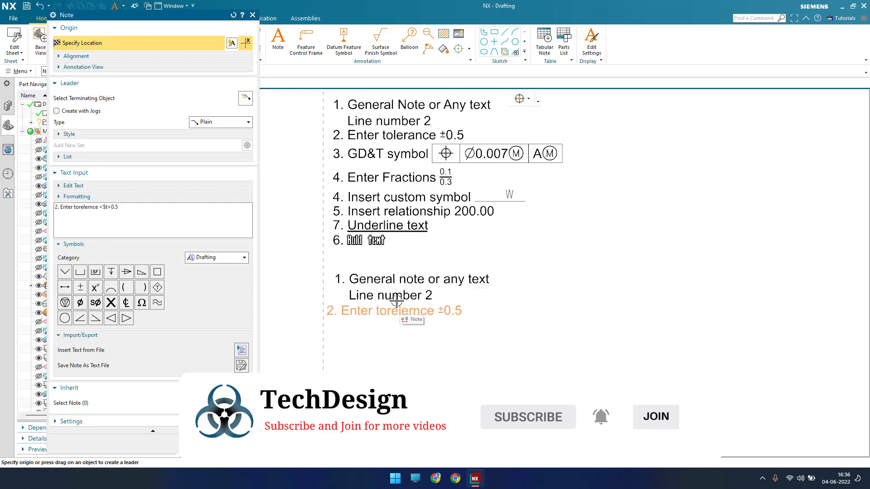
left_click(398, 299)
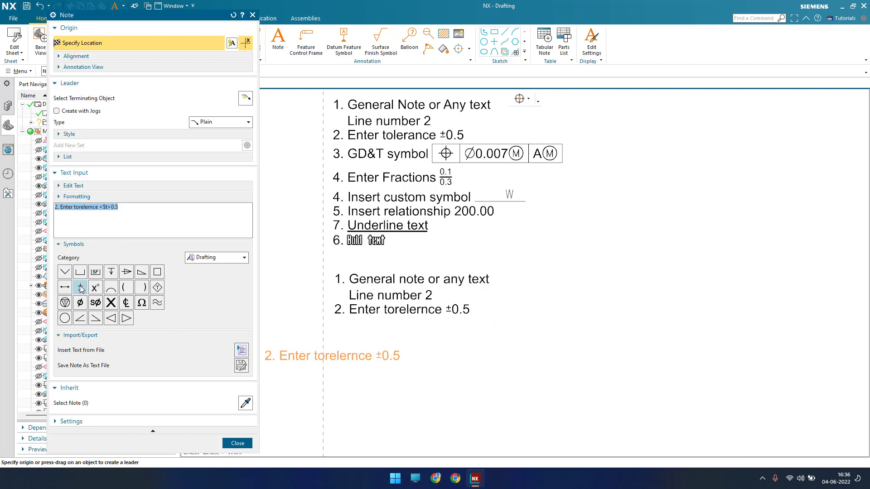
Step: Replace the text after "2." with "dimension" enclosed in Drafting parenthesis symbols, and place this note beside the ±0.5 tolerance note
left_click(134, 212)
key("ctrl+a")
left_click_drag(119, 208, 57, 208)
left_click(127, 303)
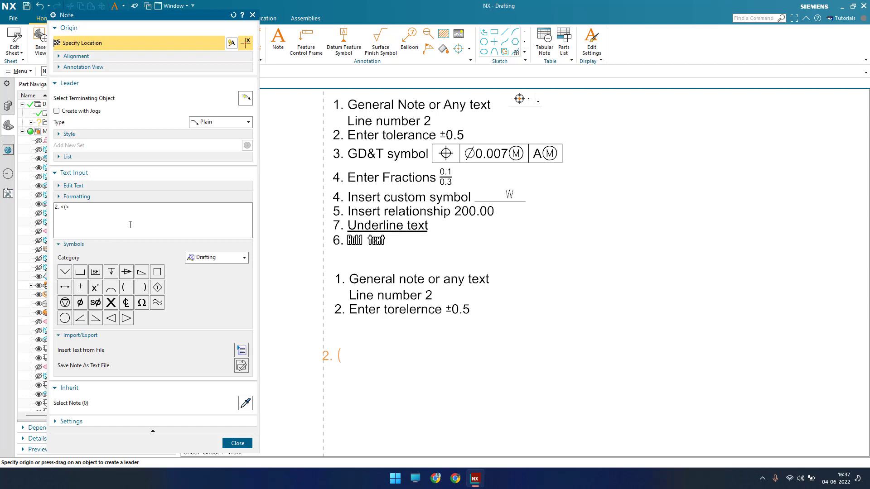
type("dimension")
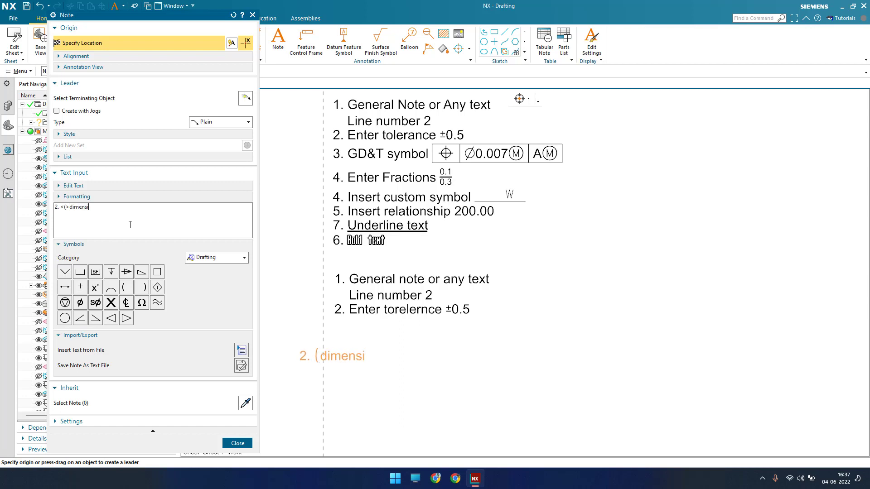
left_click(142, 287)
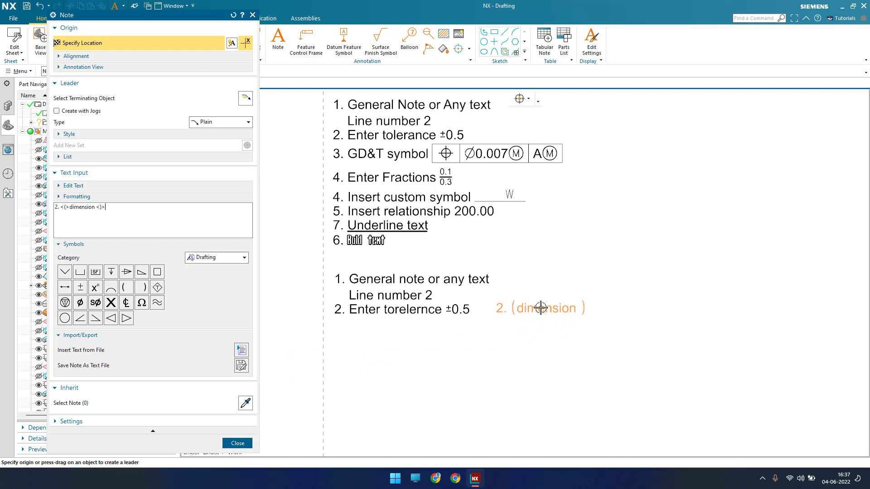
left_click(539, 310)
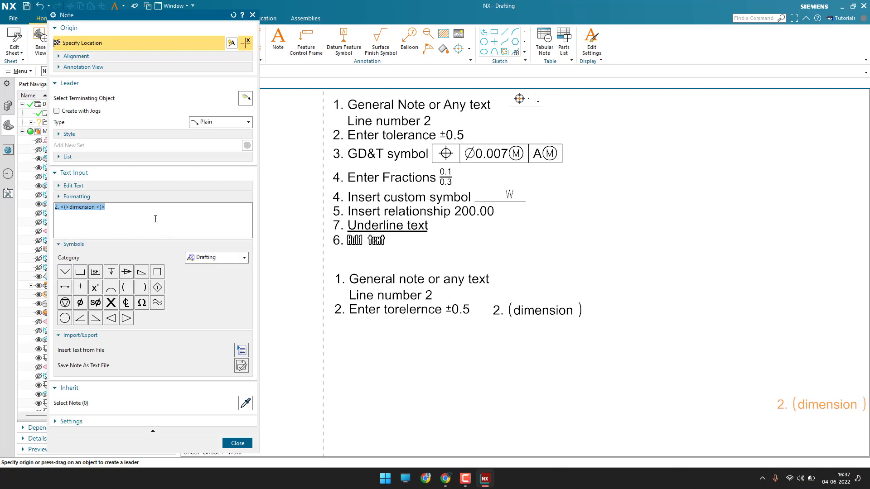
Step: Replace the note text with "3. GD&T Symbol" and set the symbol category to GD&T
type("3")
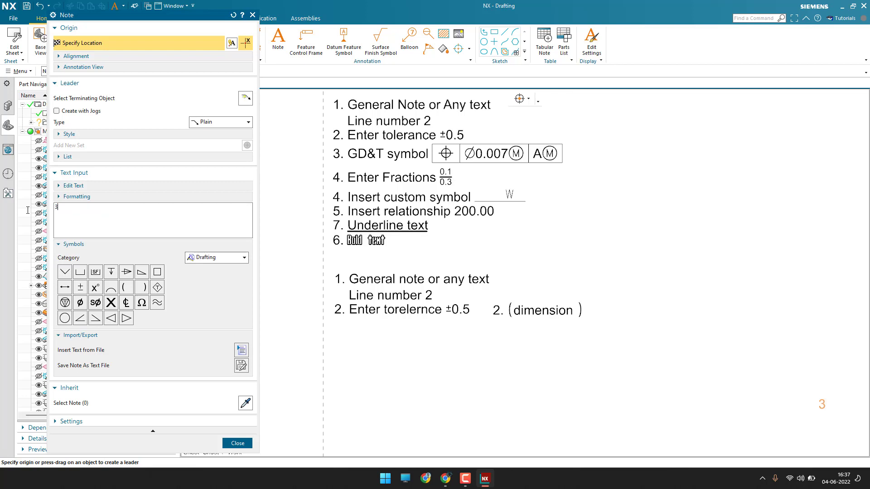
type(". GD&T Symbol")
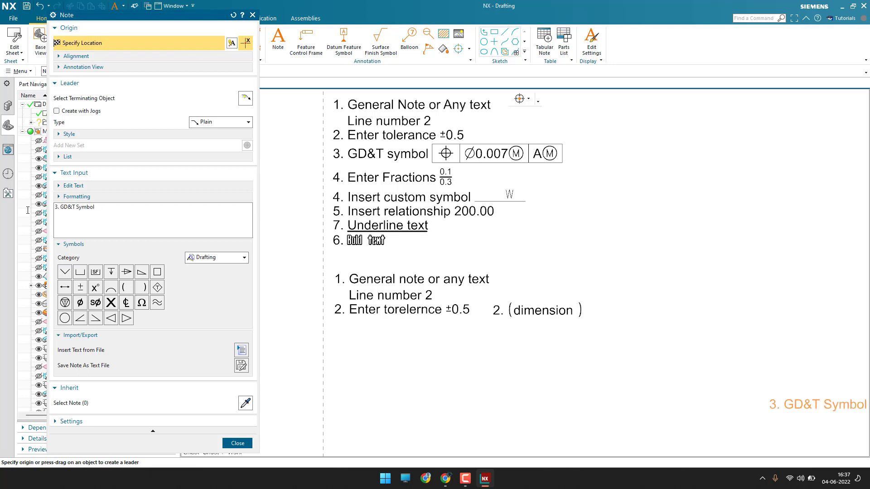
left_click(221, 258)
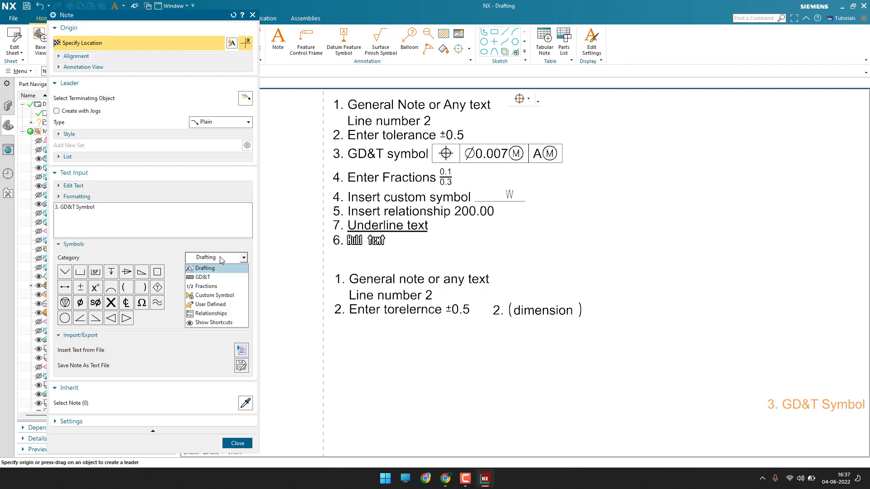
left_click(199, 277)
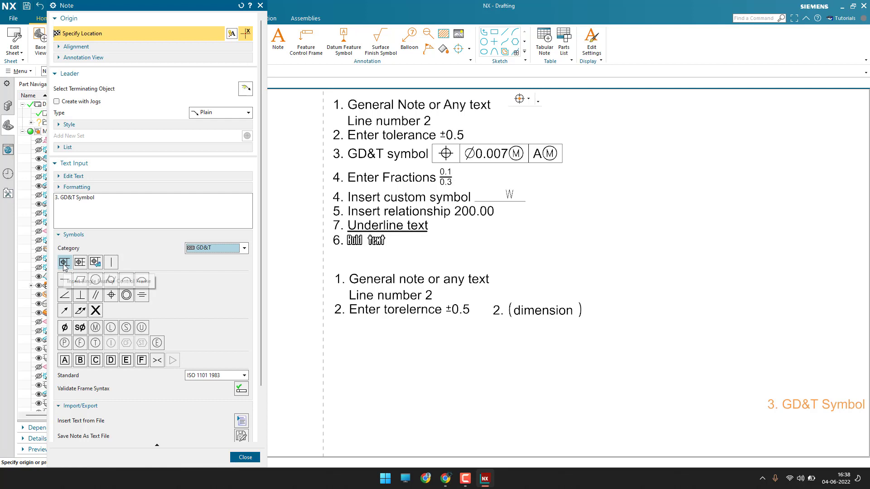
left_click(64, 262)
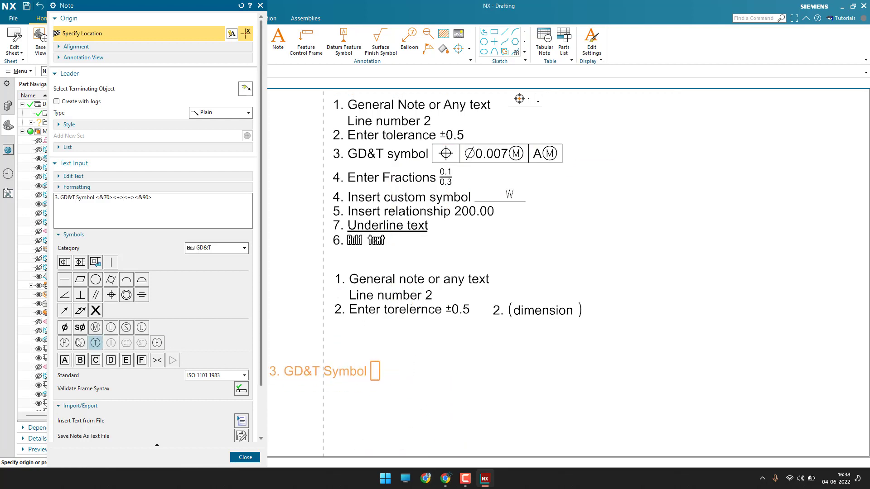
left_click(64, 328)
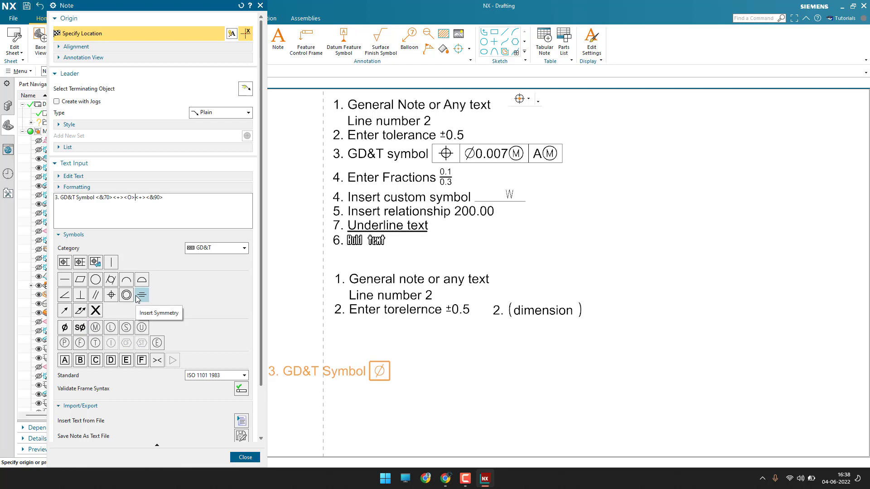
key("BackSpace")
key("shift+End")
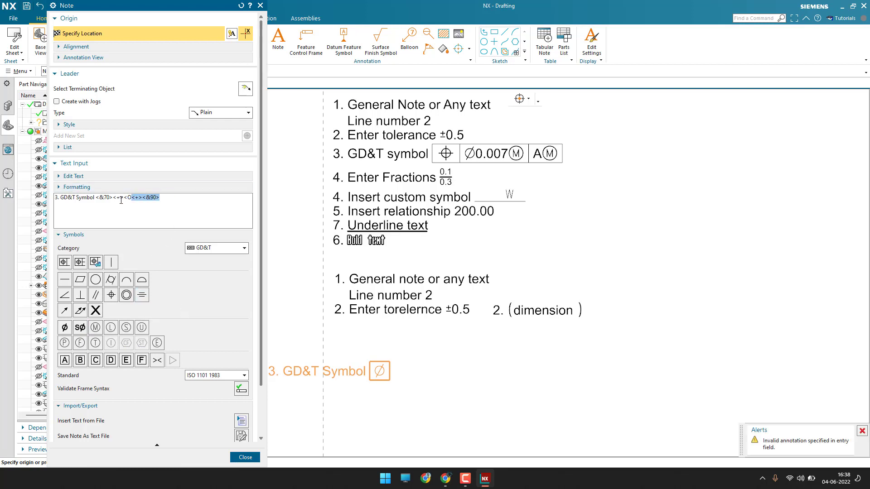
key("BackSpace")
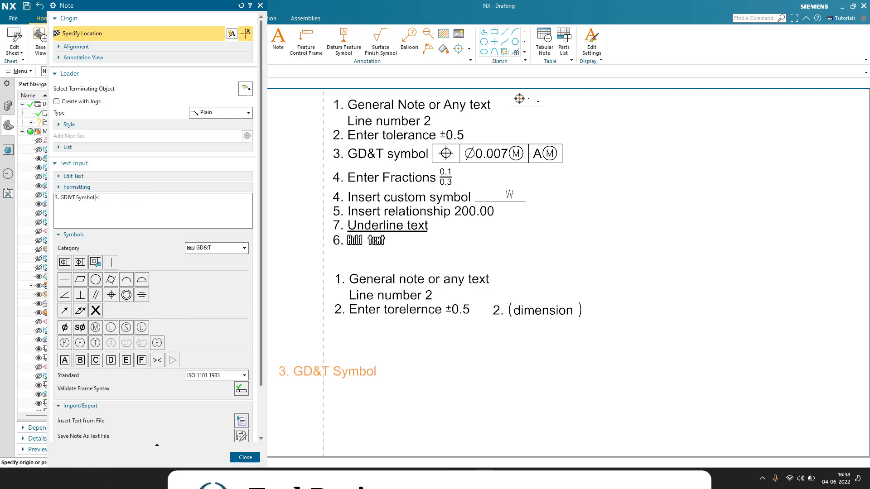
Step: Insert a single feature control frame after "3. GD&T Symbol" with the position symbol, a diameter symbol, 0.007 and the circled M modifier
left_click(65, 263)
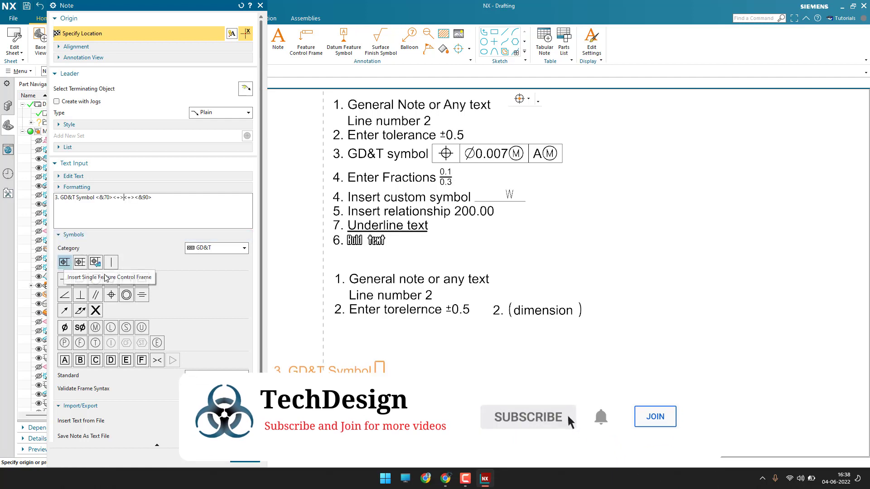
left_click(109, 298)
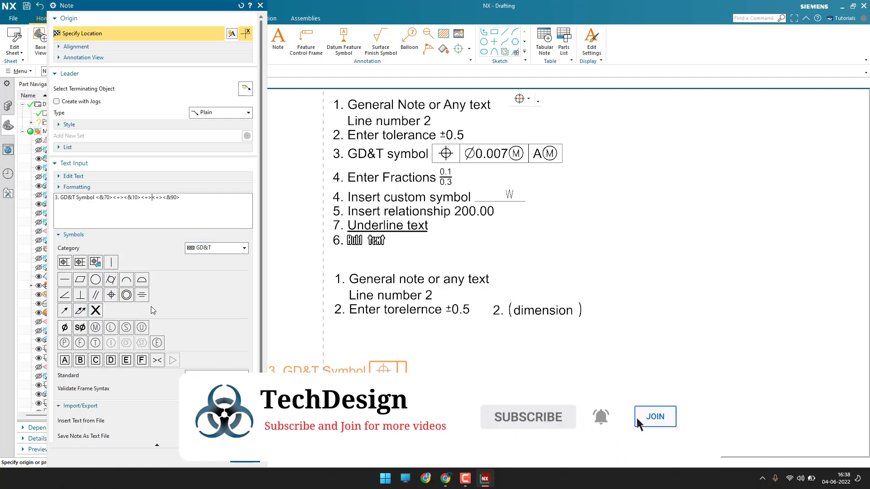
left_click(64, 327)
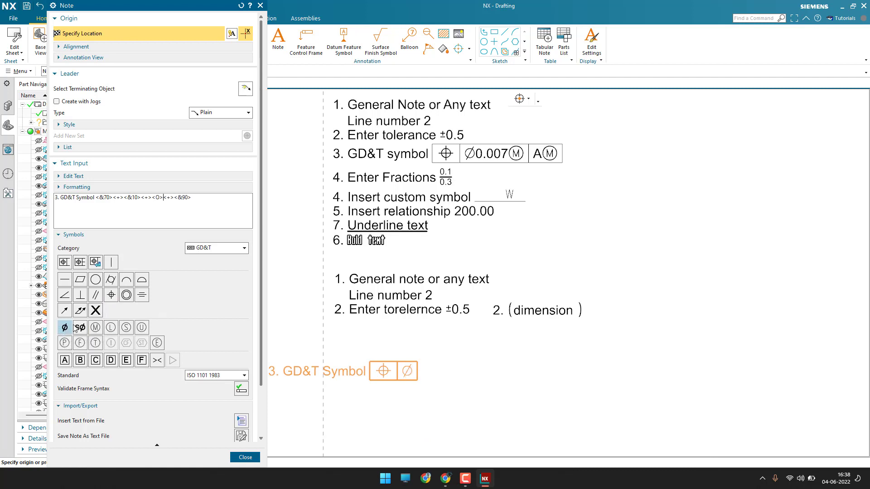
type("0.")
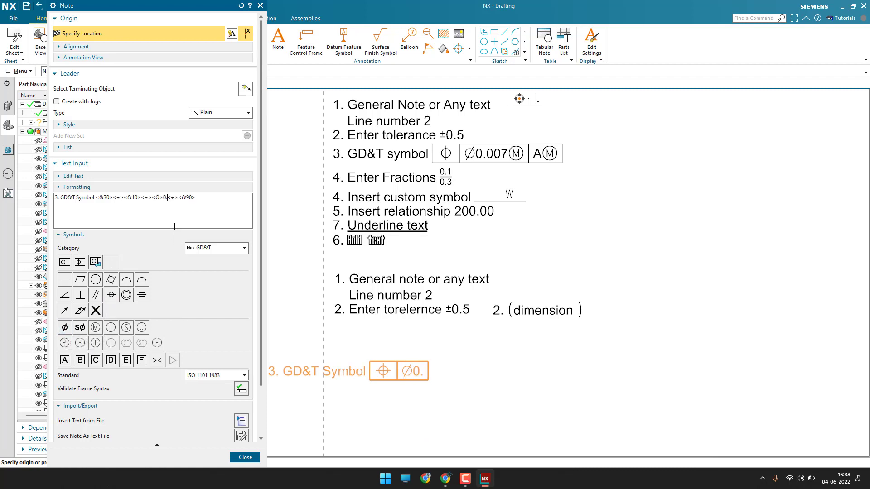
type("007")
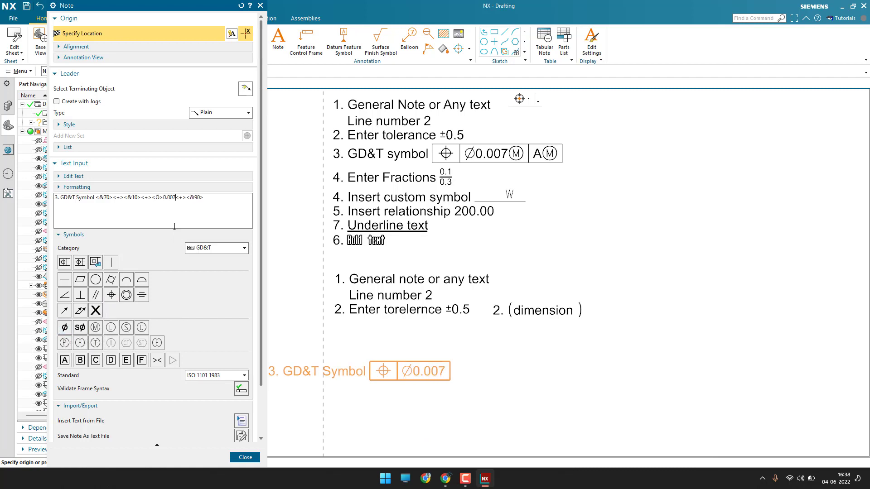
left_click(95, 327)
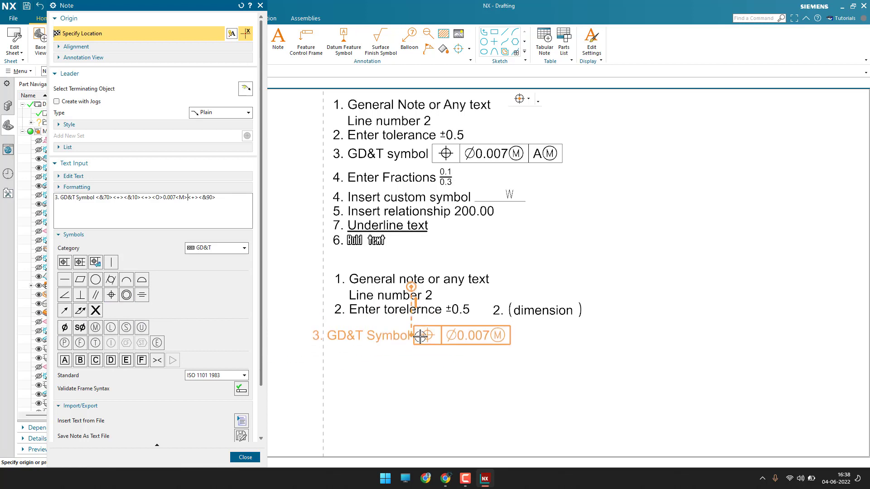
Step: Add a separate compartment with datum A and the circled M to the frame, and place the note directly beneath the ±0.5 tolerance note
left_click(112, 263)
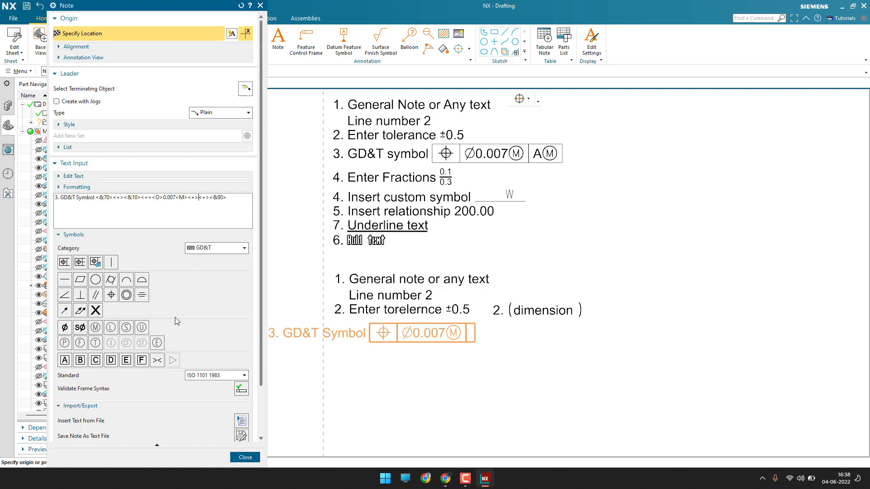
type("A")
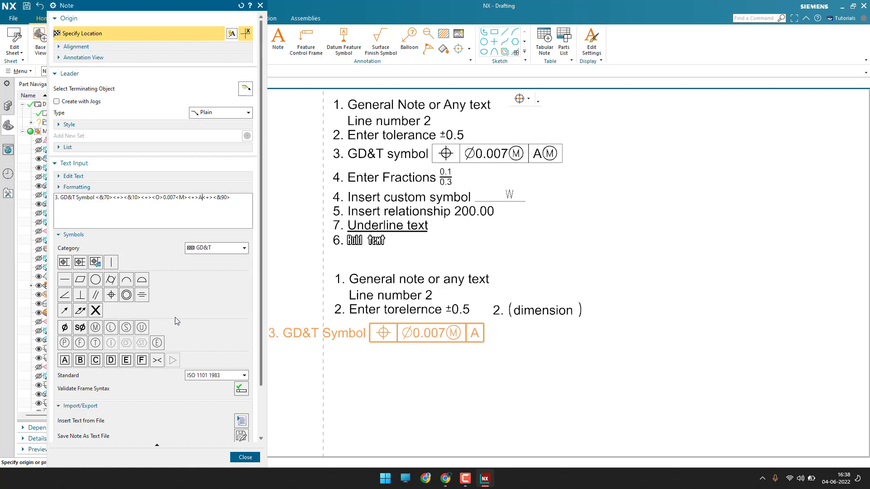
left_click(96, 328)
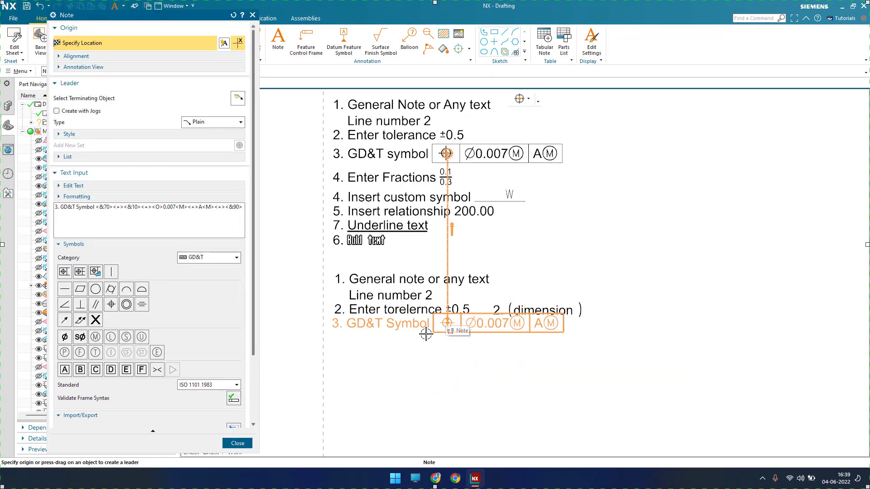
left_click(456, 327)
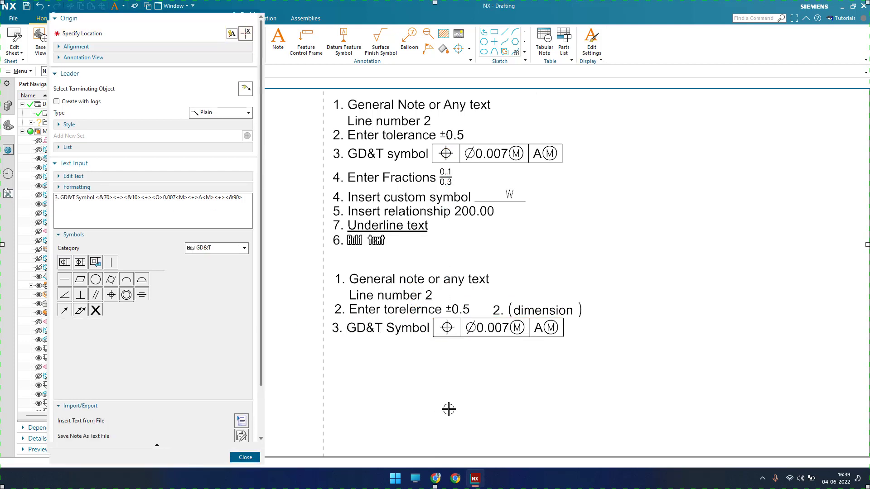
middle_click_drag(449, 384, 447, 330, "shift")
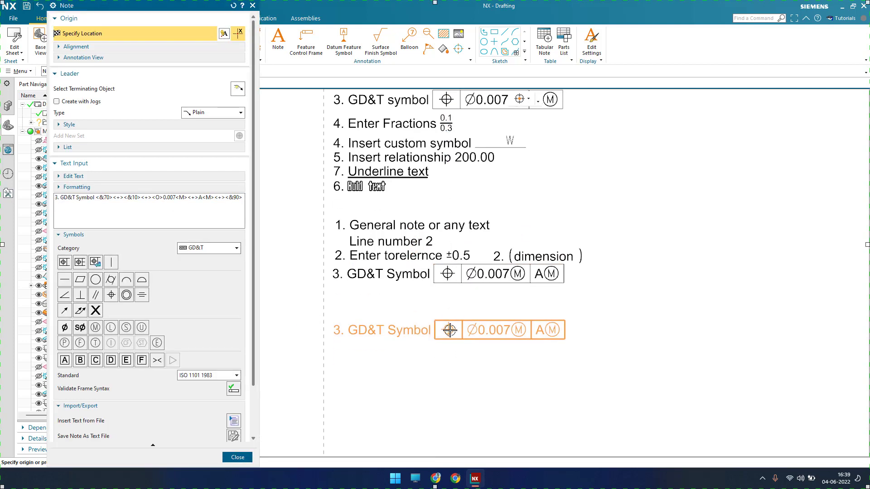
left_click(236, 457)
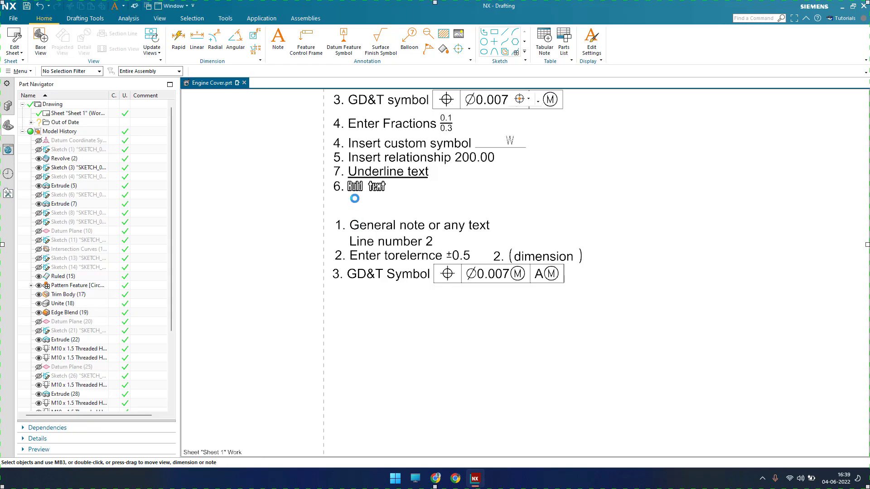
Step: Start a new note and replace its text with "4. Enter Fractions"
middle_click_drag(354, 145, 354, 198, "shift")
left_click(277, 40)
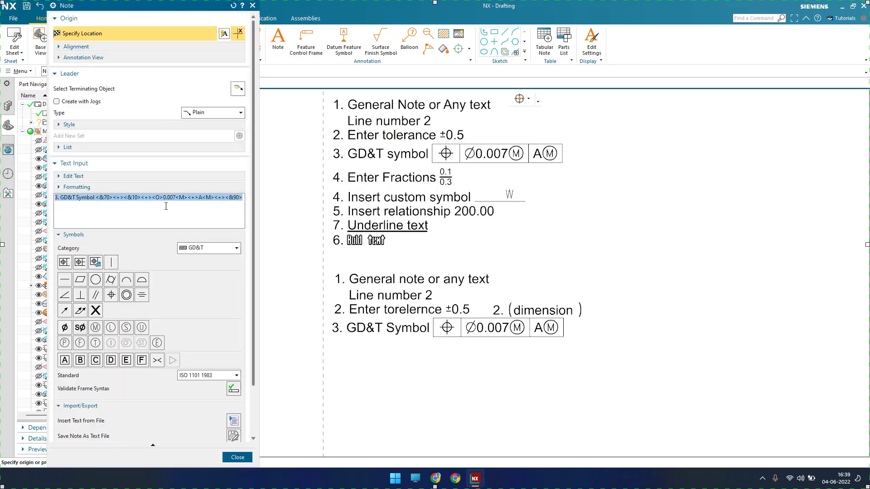
type("4.")
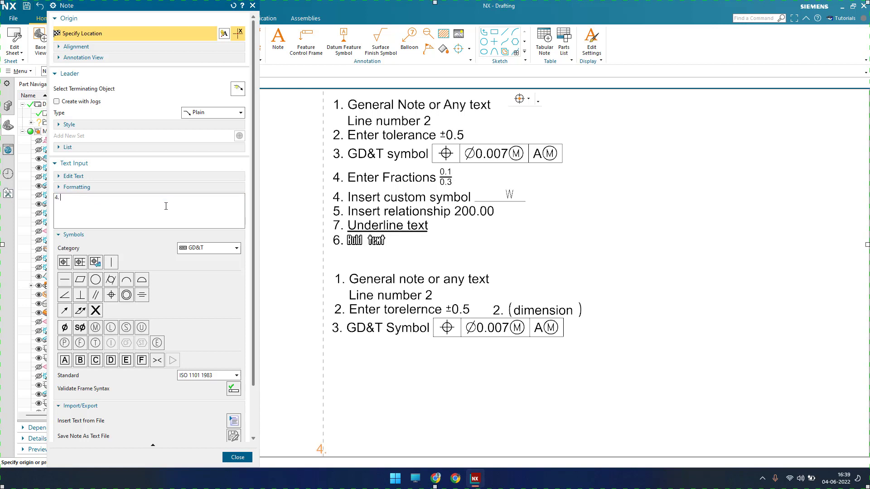
type(" Enter F")
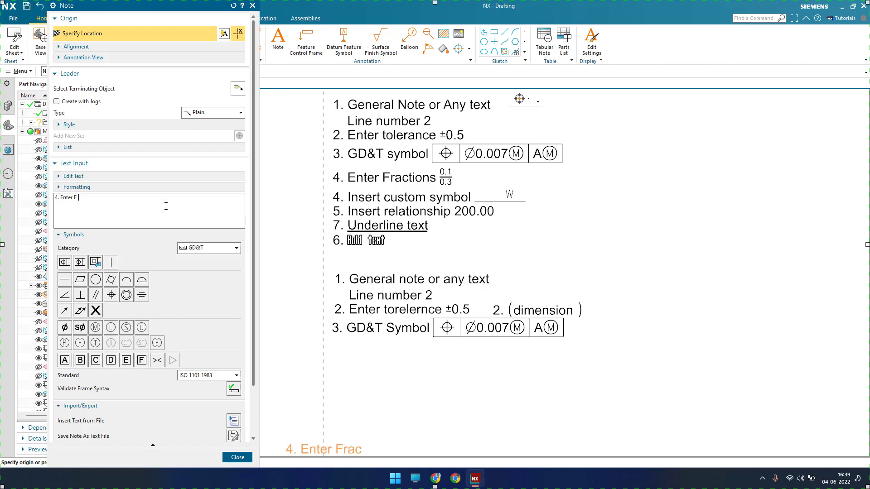
type("ractions")
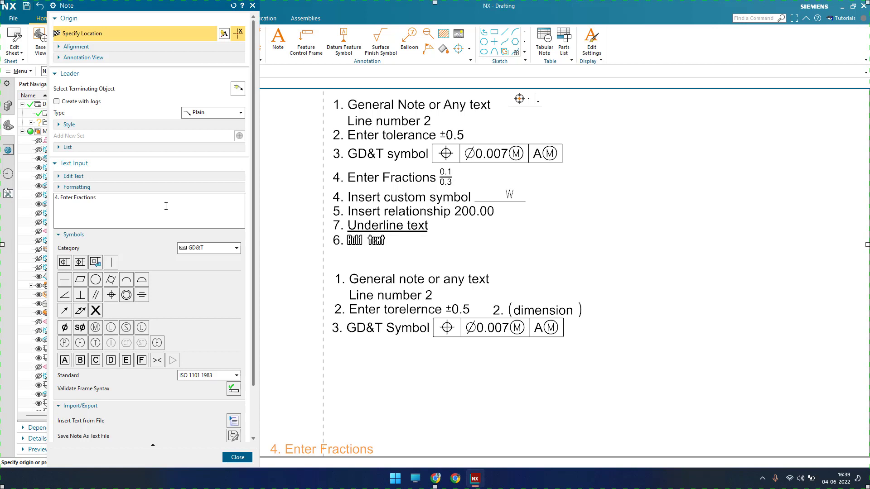
Step: Insert a 2/3 Height fraction with 0.1 over 0.3 at the end of the "4. Enter Fractions" text
left_click(189, 250)
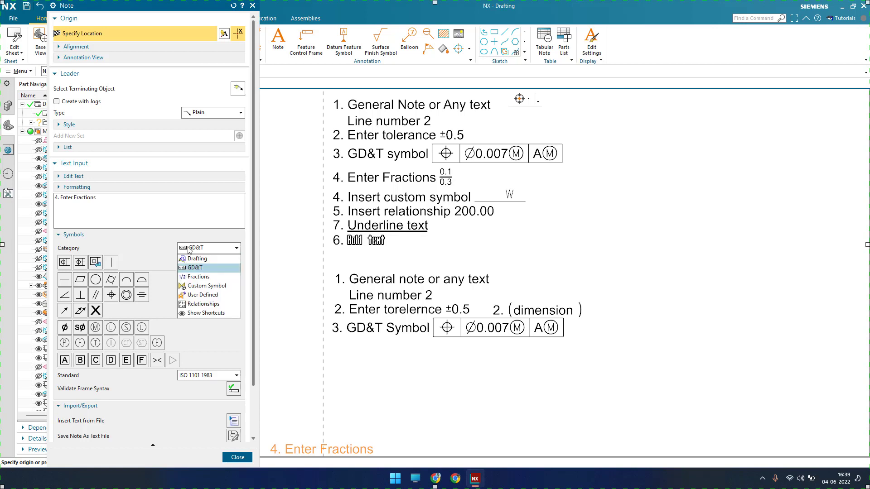
left_click(217, 268)
left_click(214, 262)
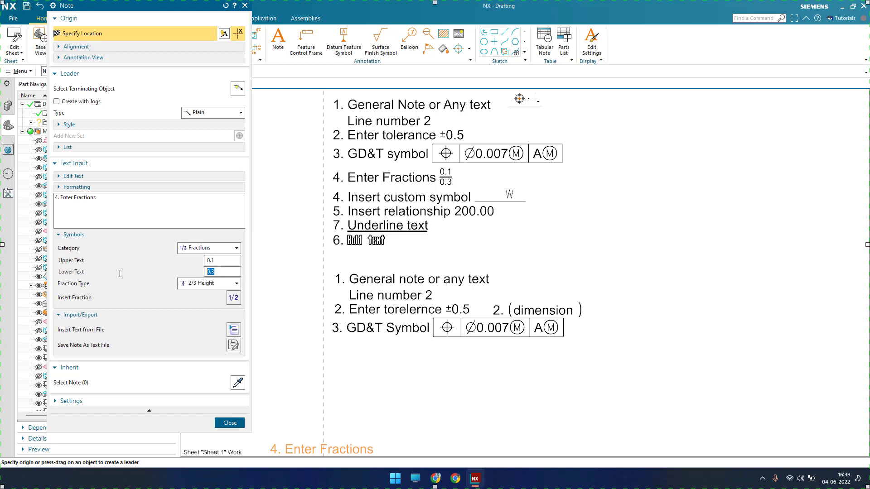
left_click(208, 285)
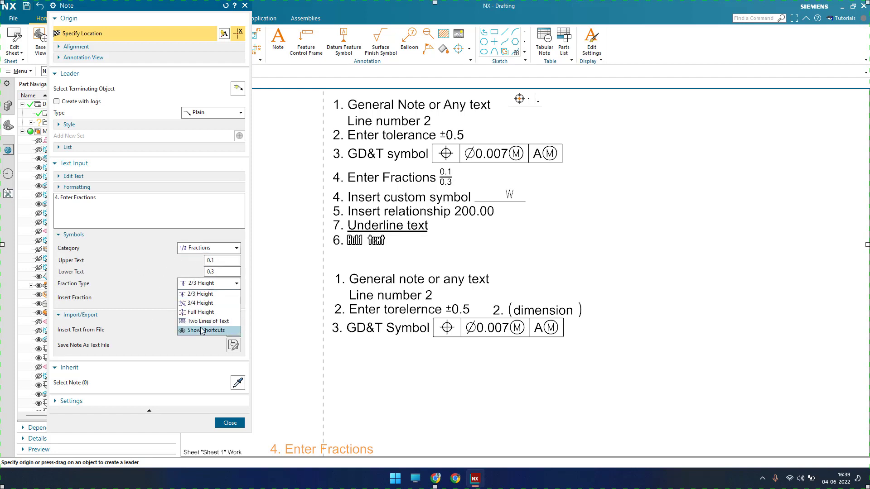
left_click(199, 294)
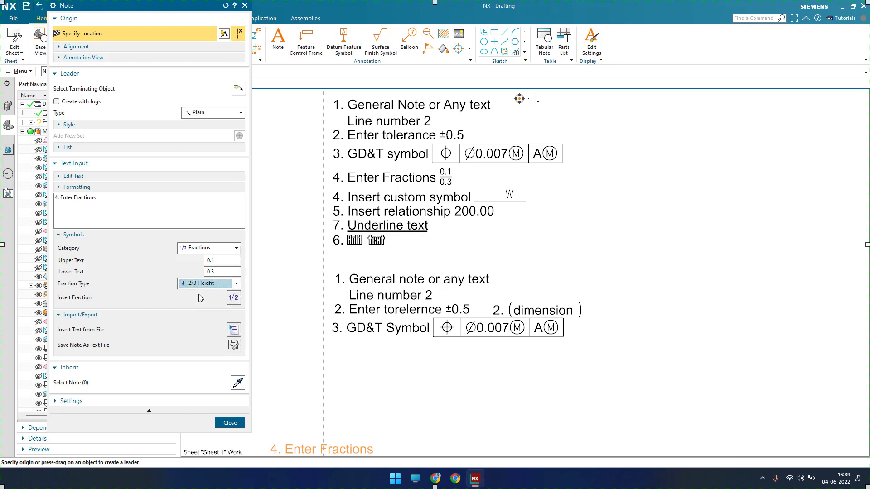
left_click(115, 200)
left_click(100, 196)
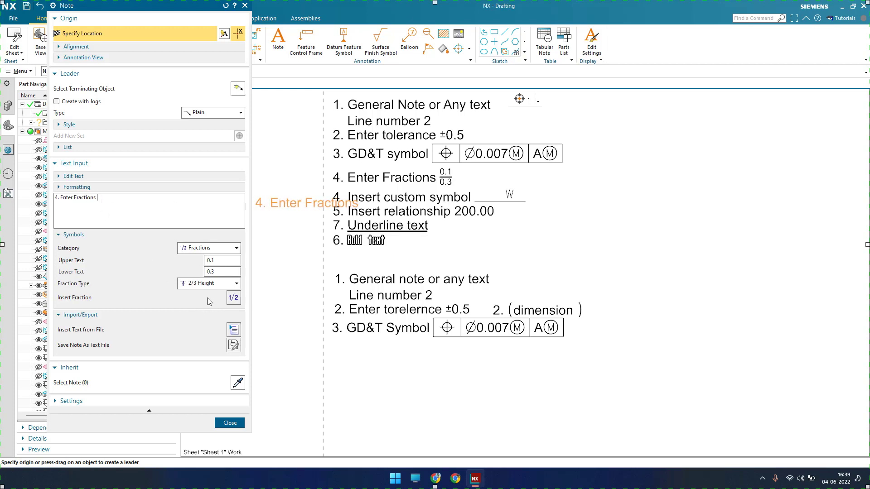
left_click(233, 298)
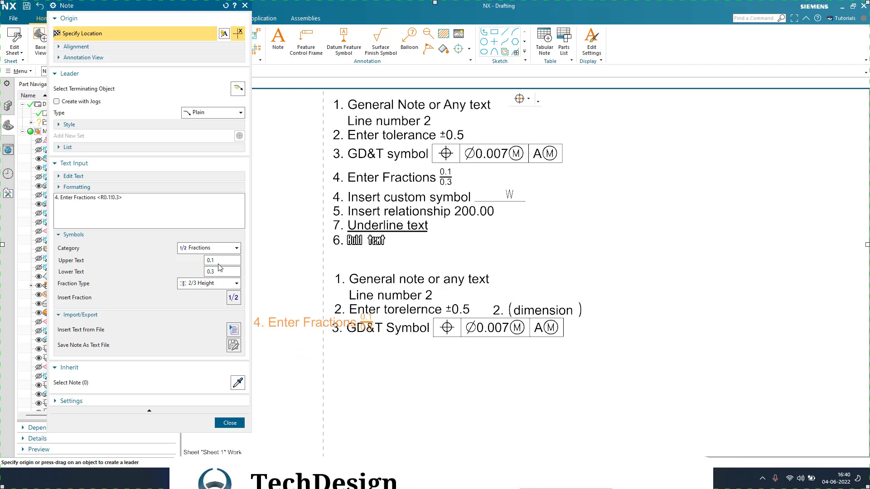
Step: Append the 0.1 over 0.3 fraction again in the 3/4 Height and Full Height types
left_click(220, 284)
left_click(201, 293)
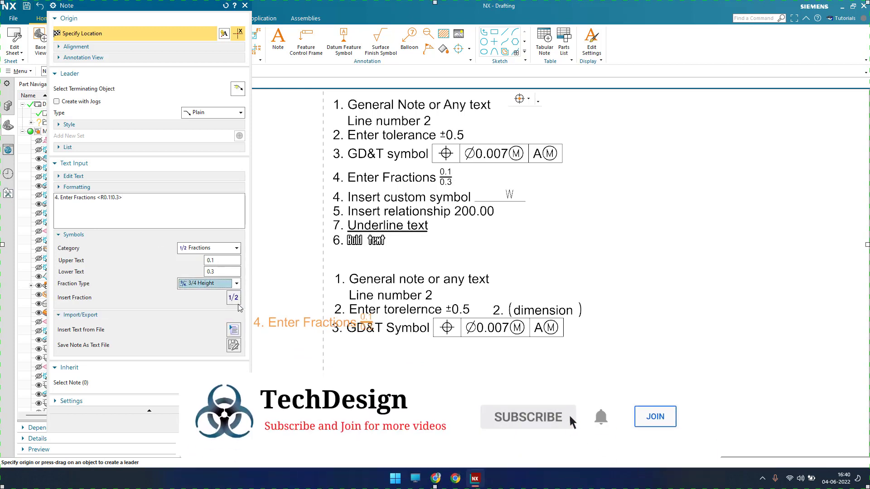
left_click(234, 299)
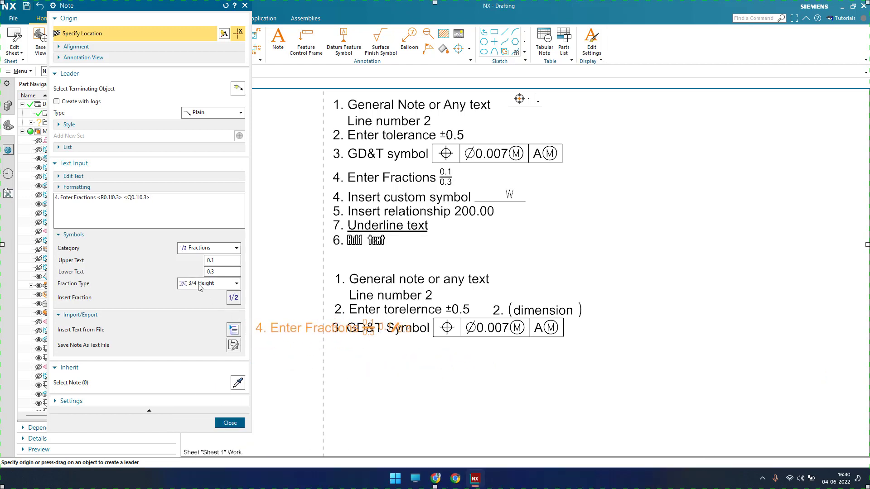
left_click(218, 284)
left_click(205, 313)
left_click(234, 298)
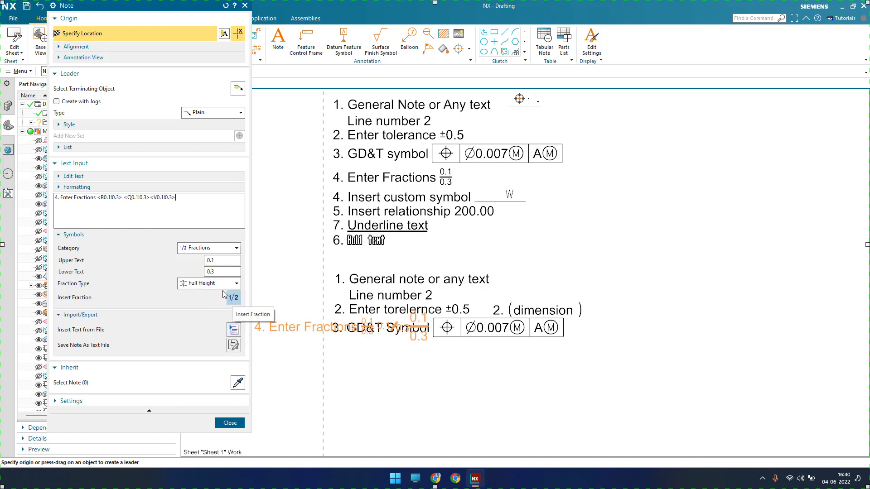
Step: Append the 0.1 over 0.3 fraction as Two Lines of Text, and place the note beneath the new "3. GD&T Symbol" note
left_click(219, 284)
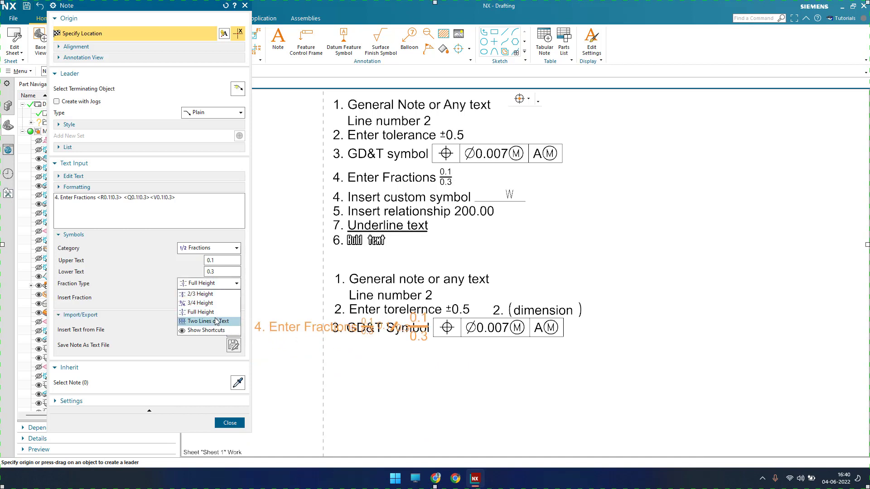
left_click(213, 321)
left_click(233, 297)
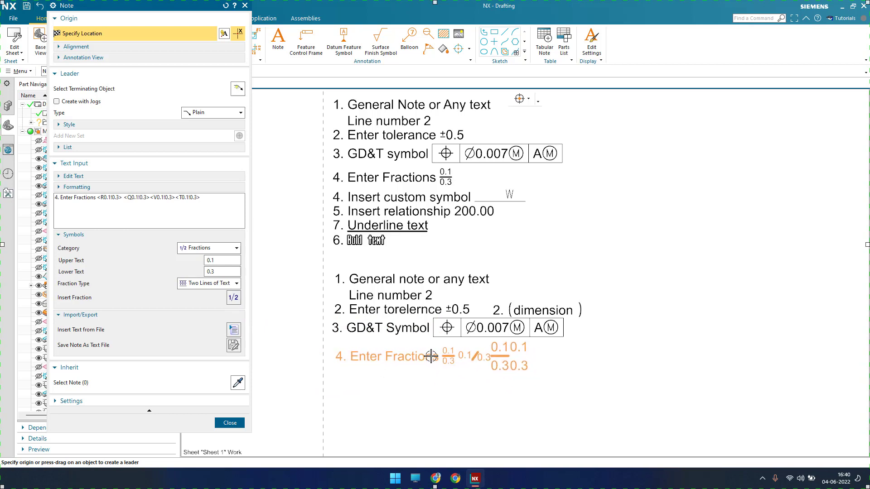
left_click(428, 360)
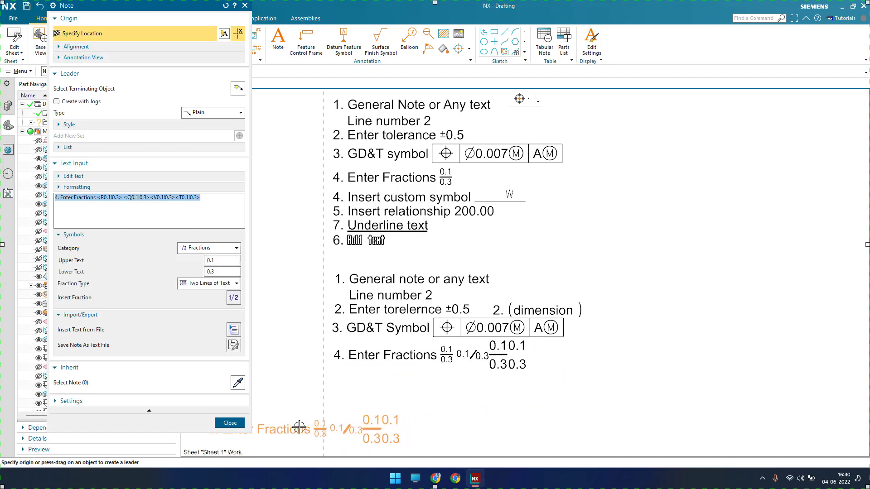
left_click(229, 423)
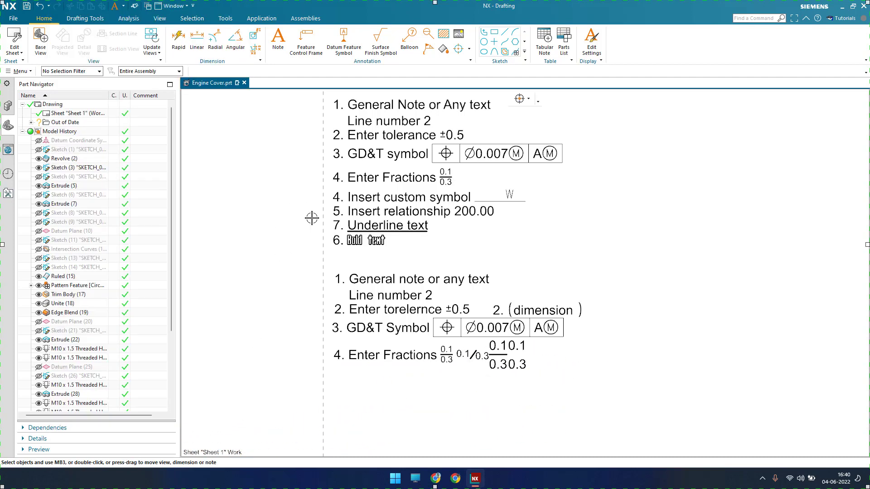
Step: Start another note, set the symbol category to Custom Symbol, and open the Endcut folder under Ship Symbol Library, Symbol_inch
middle_click_drag(307, 213, 311, 196)
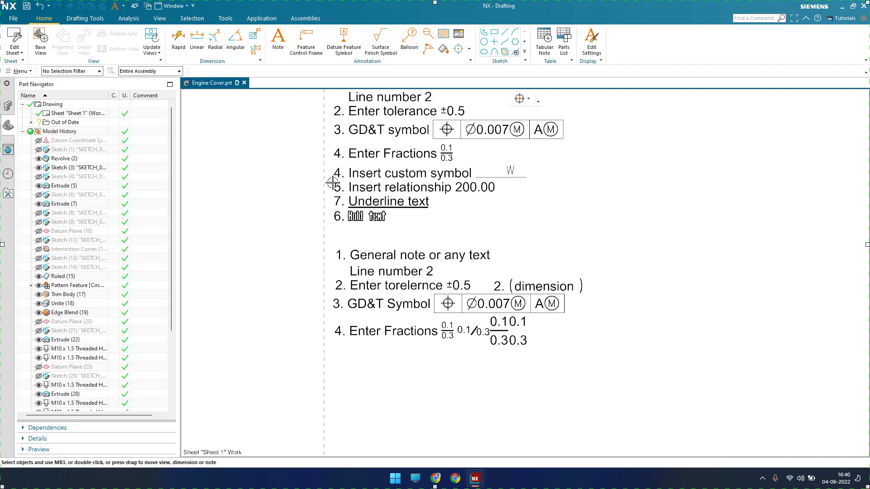
left_click(278, 41)
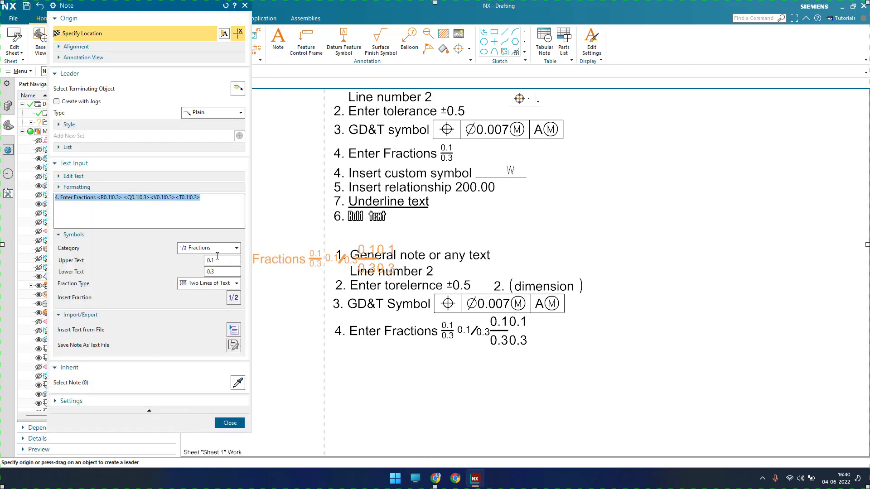
left_click(213, 249)
left_click(211, 286)
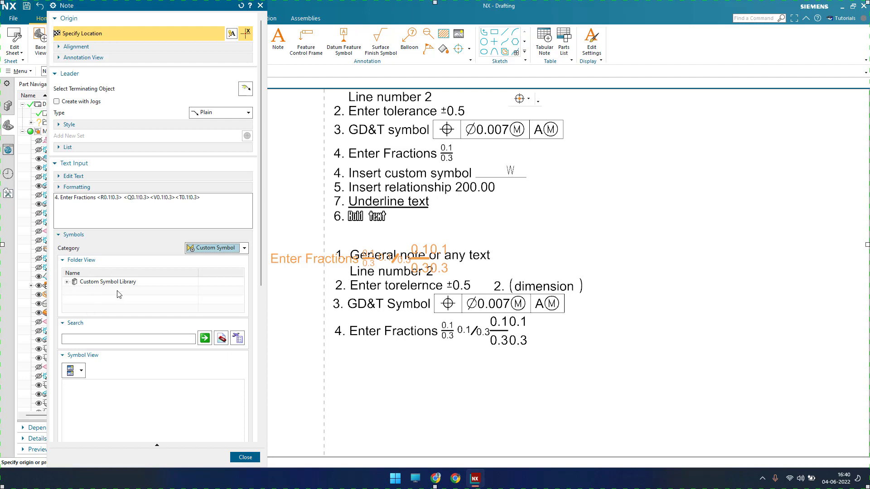
left_click(67, 282)
left_click(76, 300)
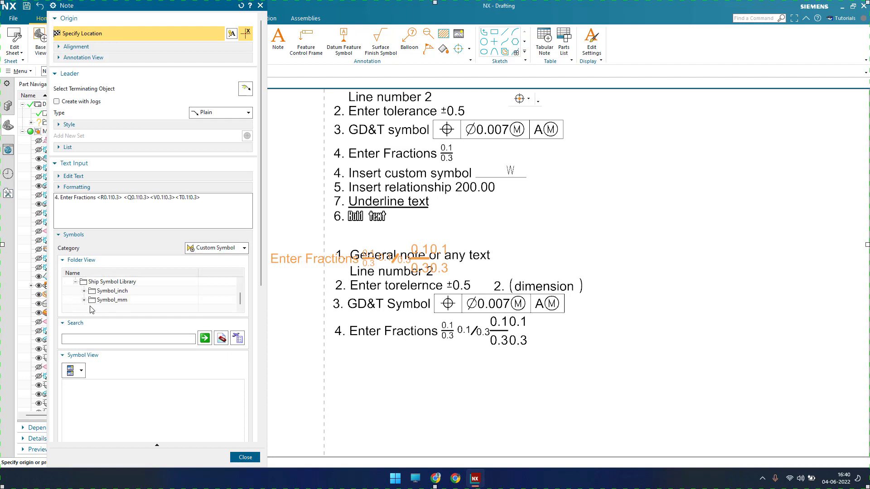
left_click(108, 295)
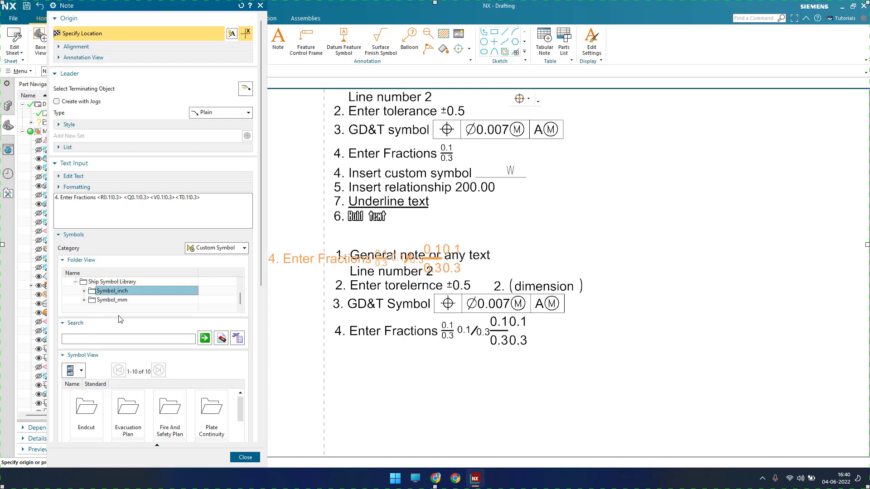
double_click(101, 413)
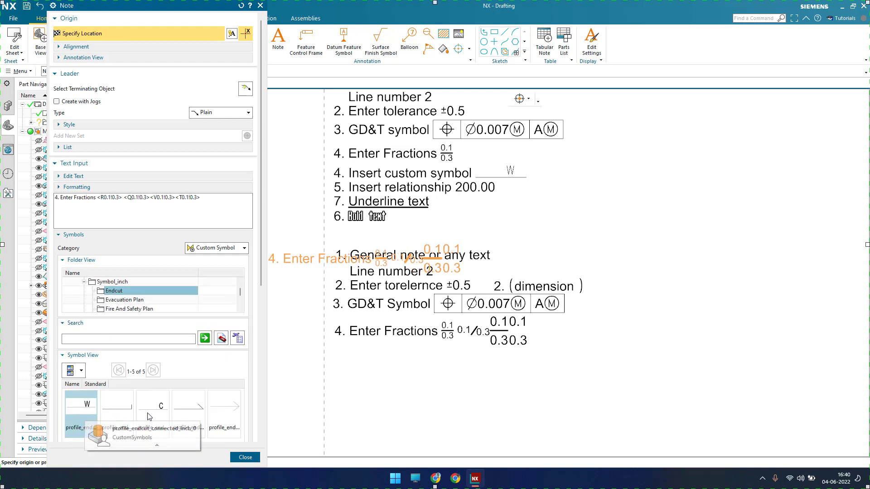
Step: Set the scale of the W-shaped endcut custom symbol to 1
scroll(140, 406, "down", 3)
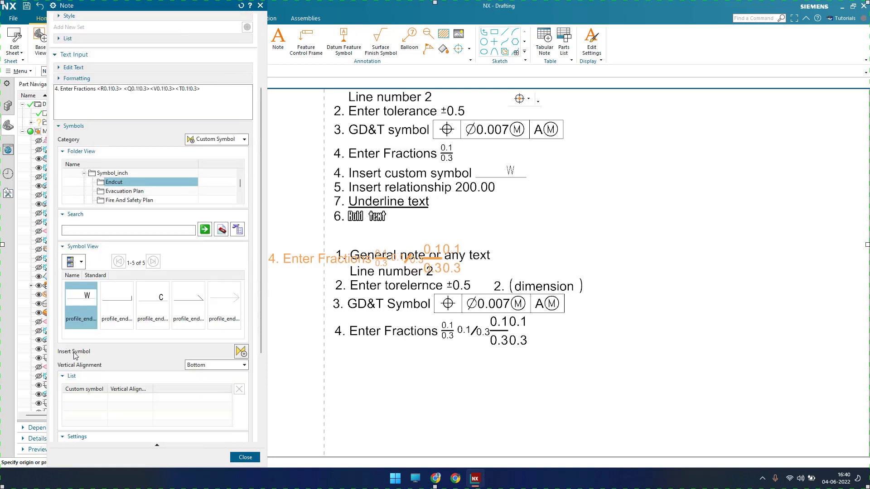
scroll(144, 360, "down", 4)
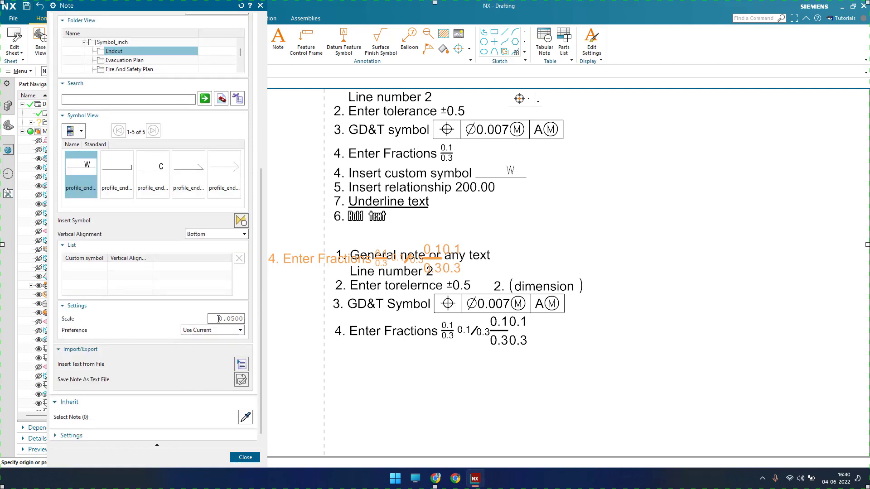
double_click(219, 319)
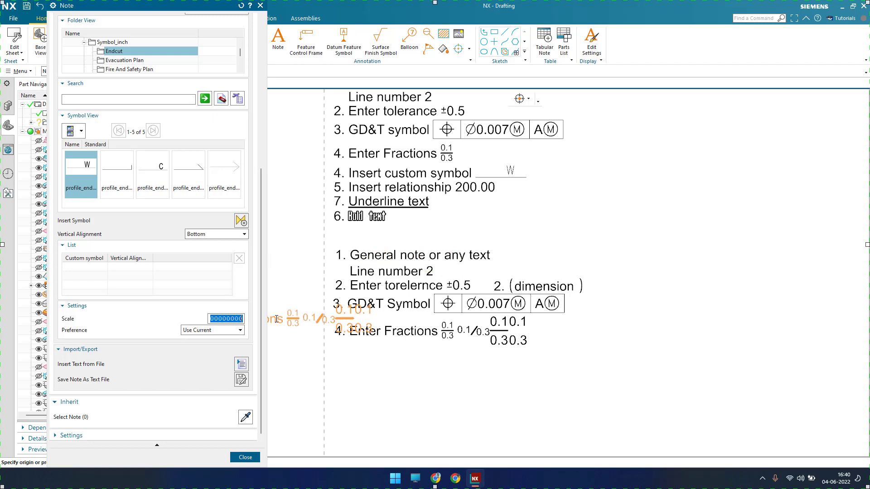
type("1")
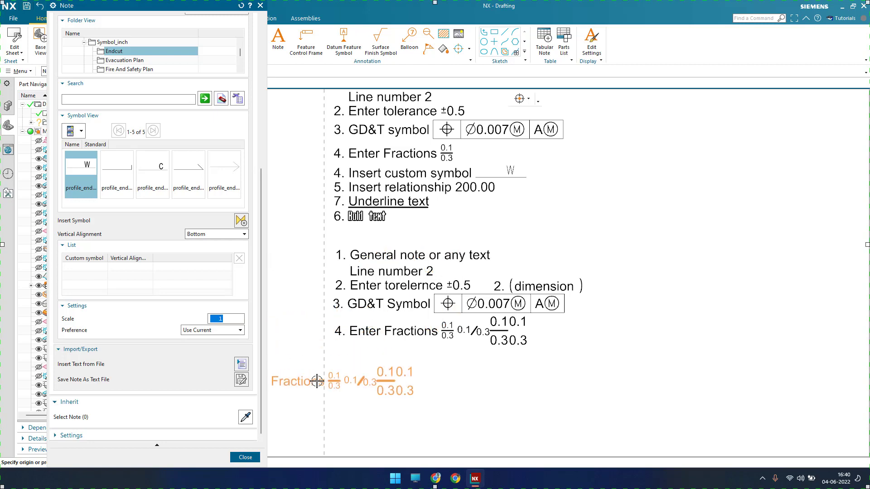
scroll(179, 261, "up", 2)
scroll(177, 262, "up", 5)
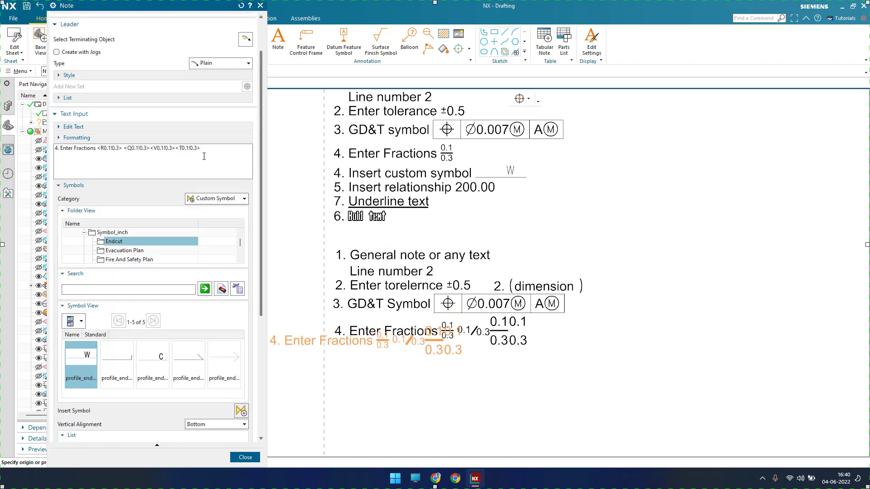
Step: Replace the fraction text of the note with "4. Insert custom symbol"
left_click_drag(204, 156, 67, 148)
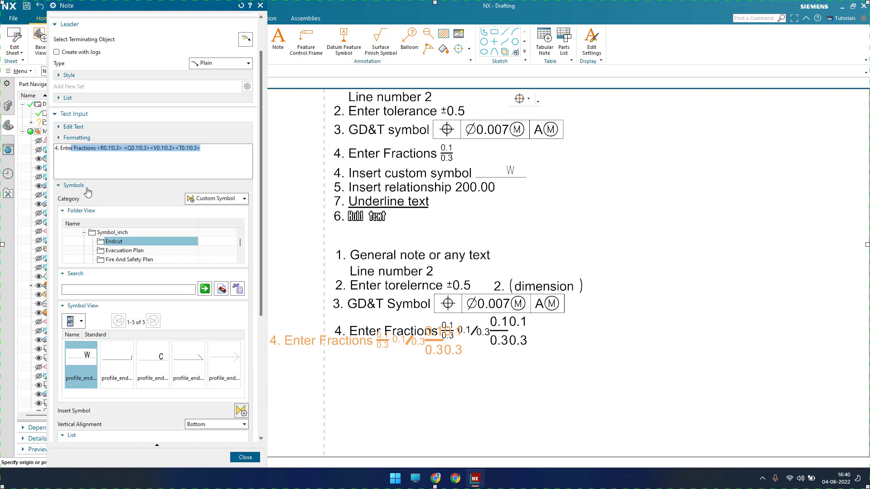
key("BackSpace")
key("BackSpace")
key("BackSpace")
key("BackSpace")
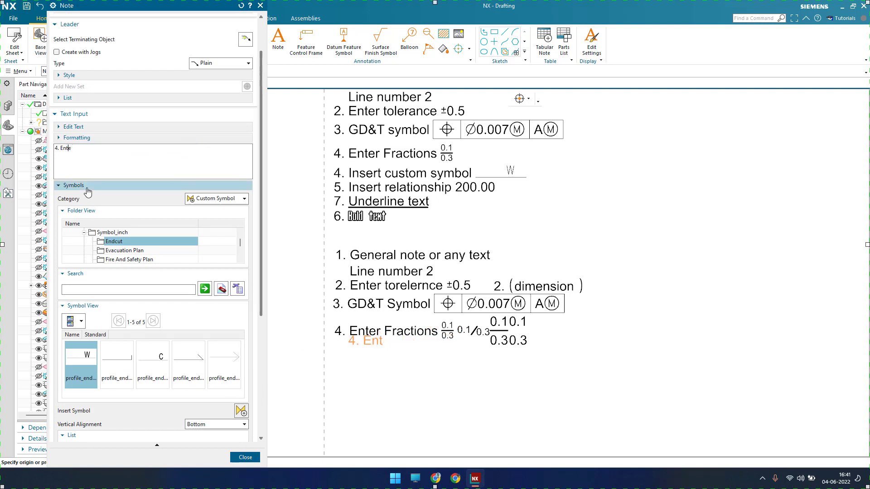
type("Insert custom sym")
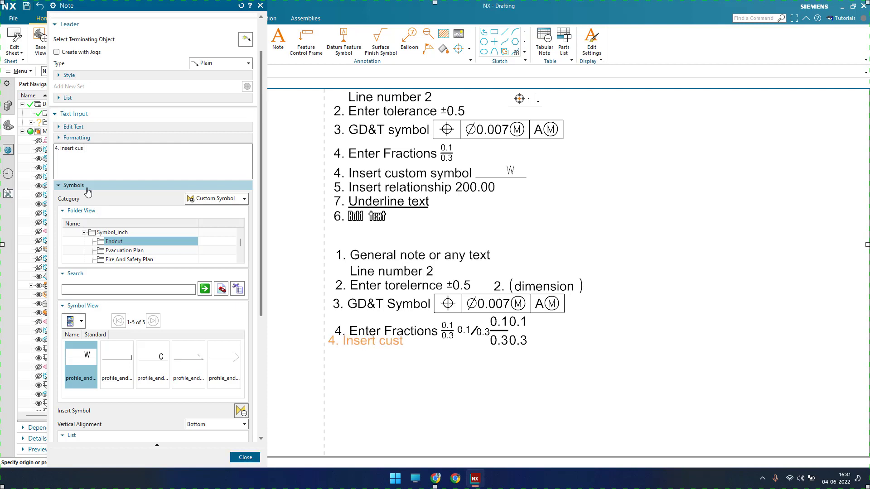
type("bol")
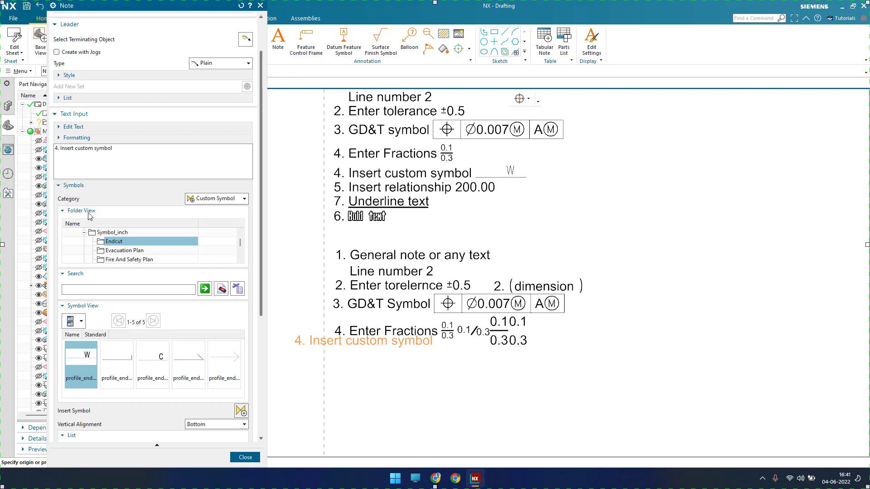
Step: Insert the profile_endcut_connected_inch symbol at scale 1 after the text and check its size against the sheet
left_click(245, 410)
scroll(471, 349, "down", 1)
scroll(463, 326, "down", 2)
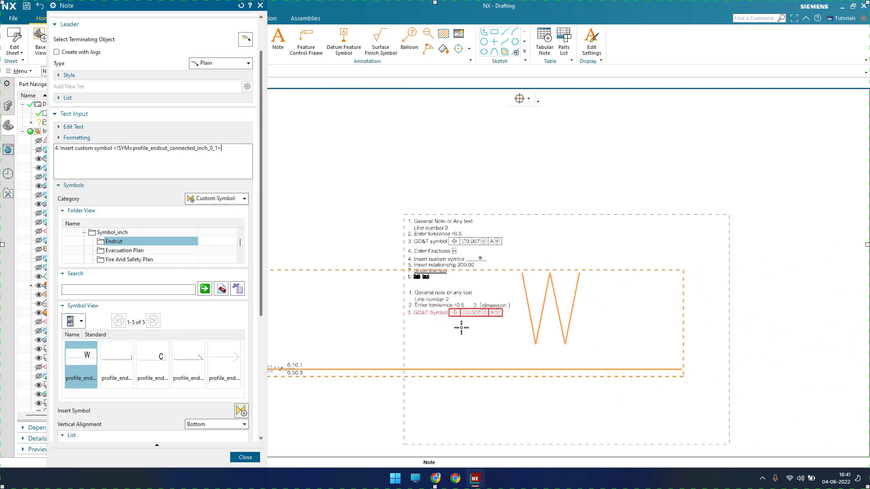
scroll(552, 344, "down", 1)
scroll(566, 349, "up", 3)
scroll(562, 340, "down", 2)
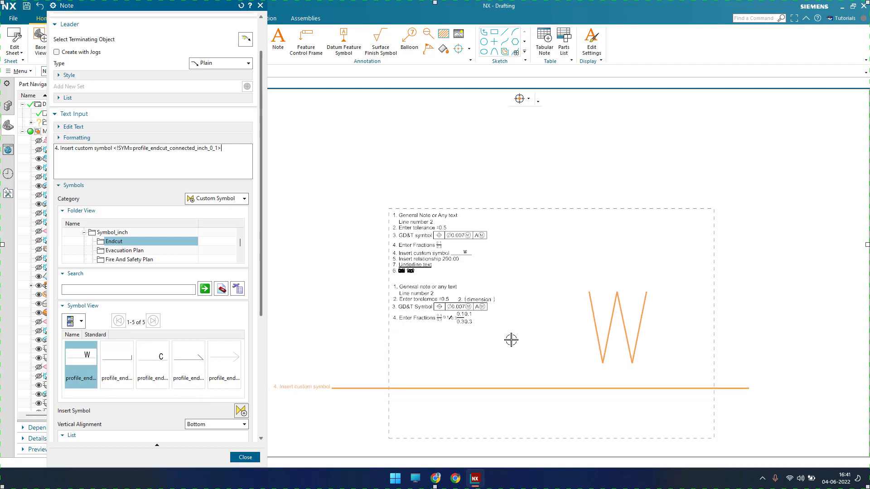
scroll(511, 340, "down", 2)
scroll(511, 340, "up", 1)
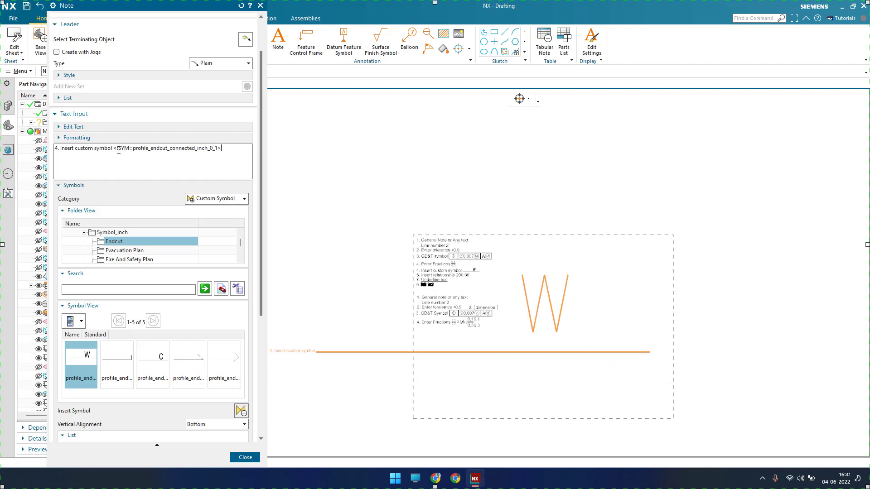
Step: Remove the symbol from the note text and insert the same endcut symbol again at a scale of 0.1
left_click_drag(114, 149, 232, 151)
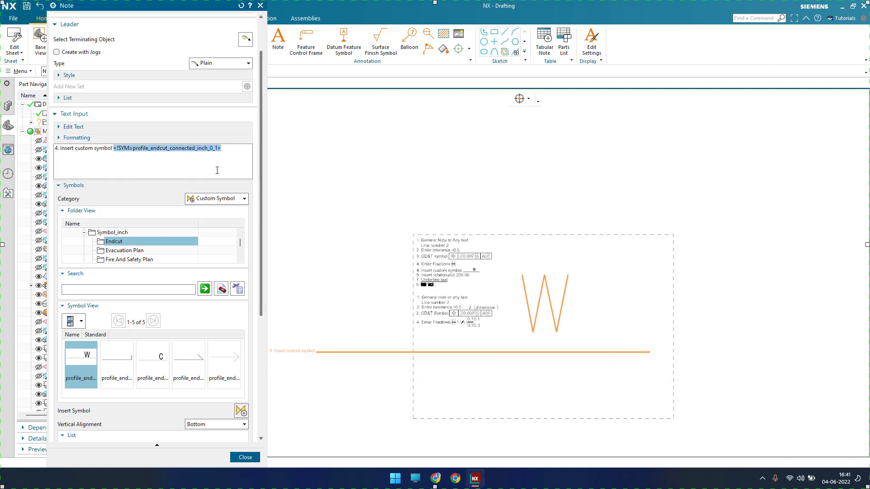
scroll(235, 346, "down", 5)
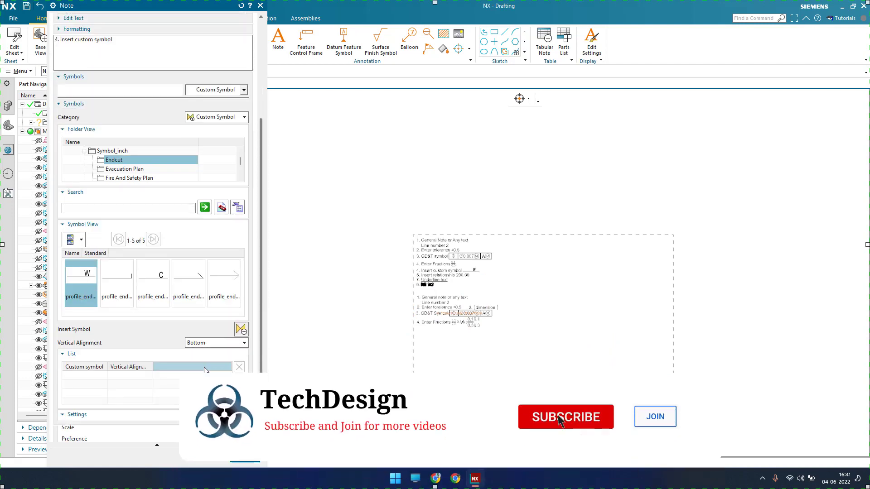
double_click(220, 345)
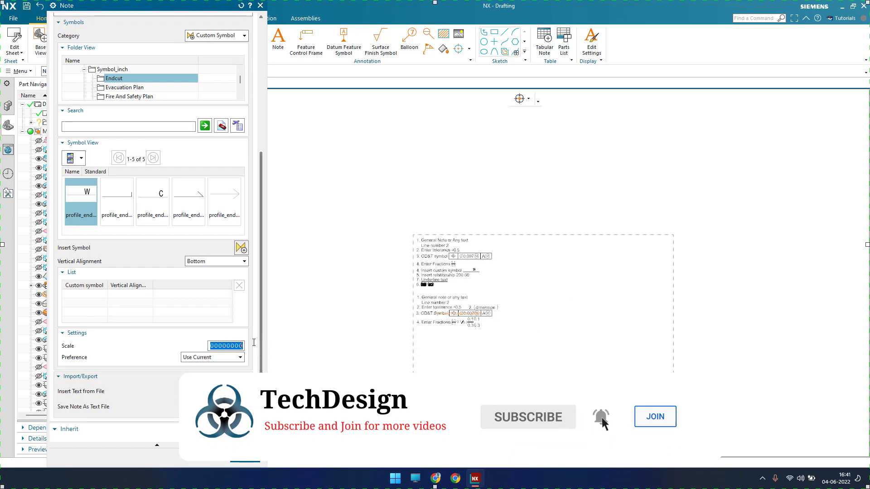
type("0")
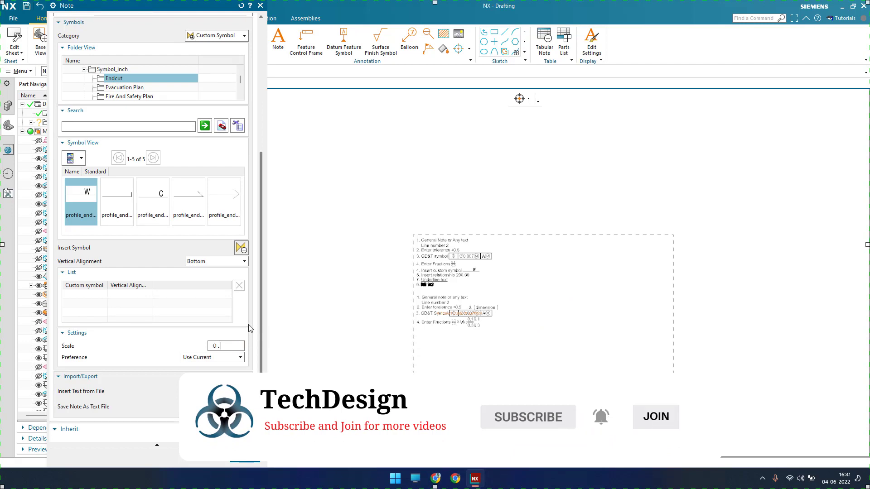
type(".1")
left_click(240, 248)
scroll(477, 352, "down", 5)
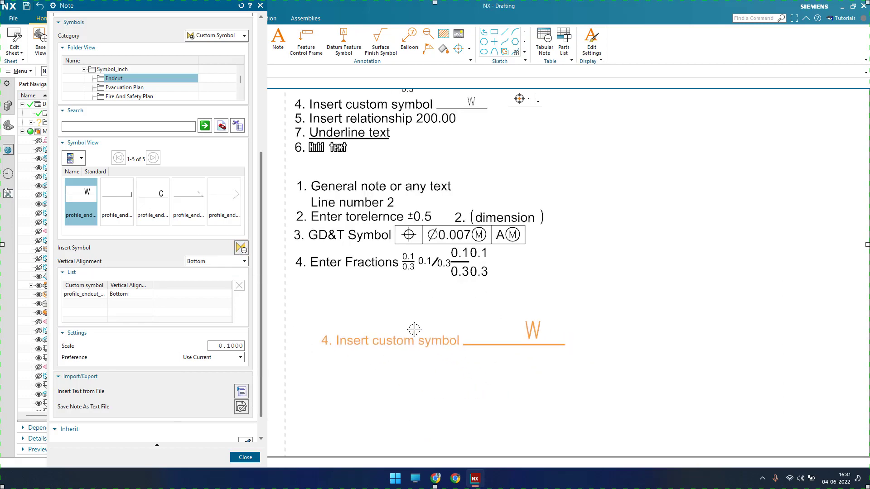
scroll(381, 325, "down", 1)
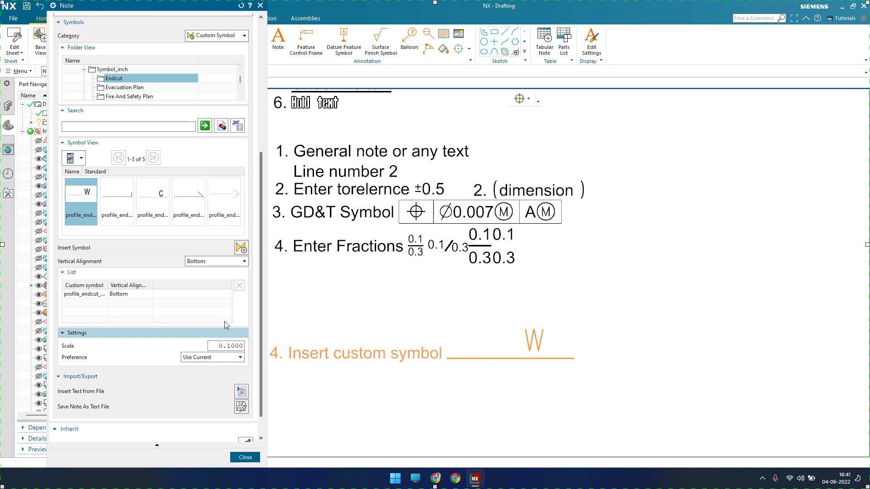
scroll(225, 317, "up", 5)
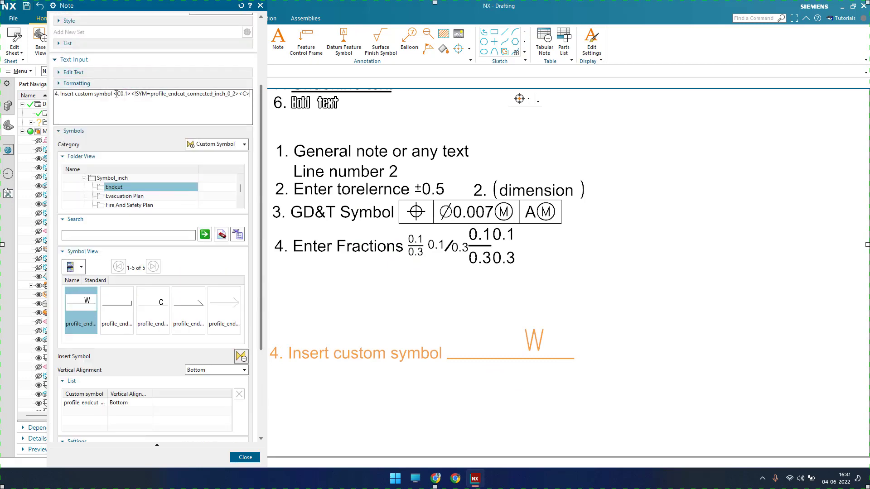
Step: Replace the symbol at the end of the note text with the same endcut symbol at a scale of 0.04
left_click_drag(114, 94, 252, 92)
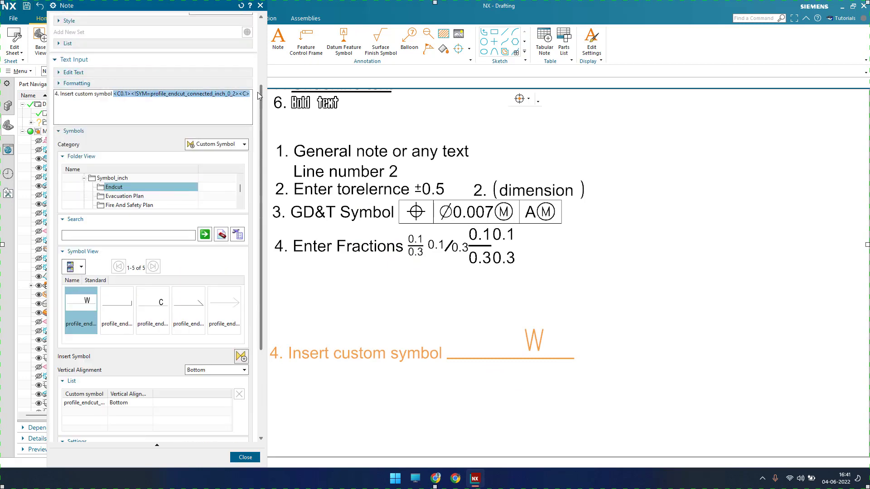
key("Delete")
scroll(239, 376, "down", 3)
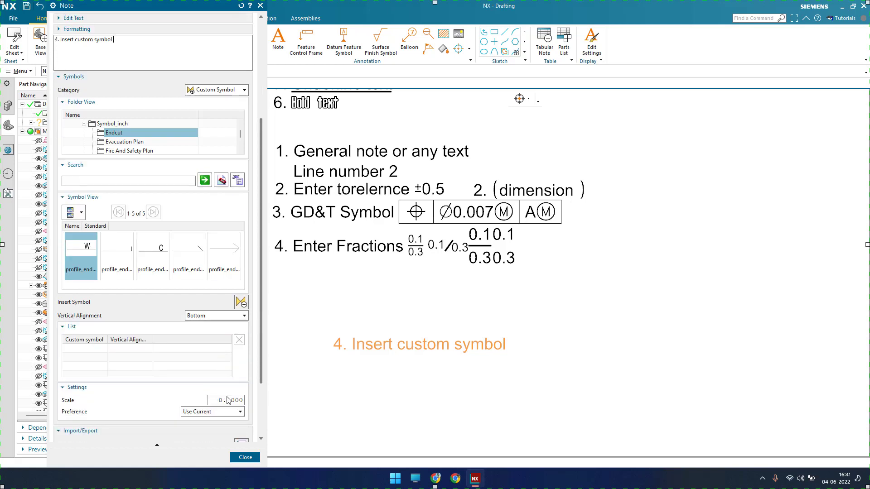
left_click_drag(219, 400, 289, 402)
type("0.")
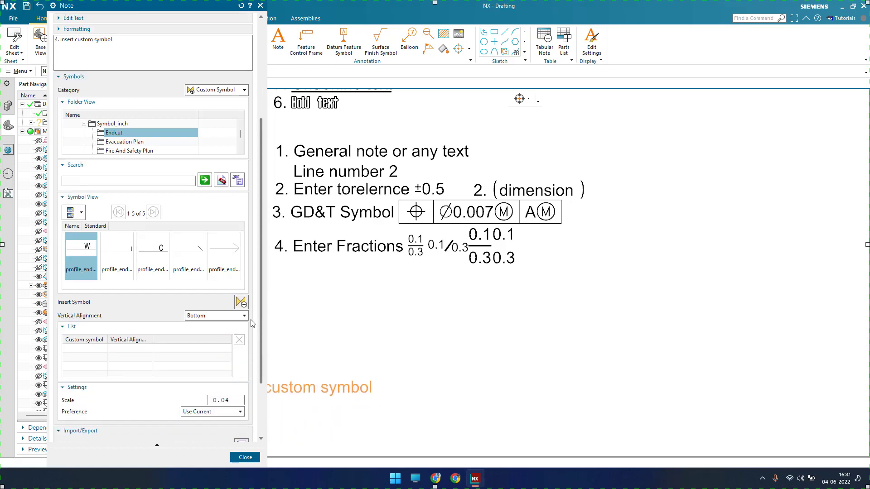
left_click(241, 302)
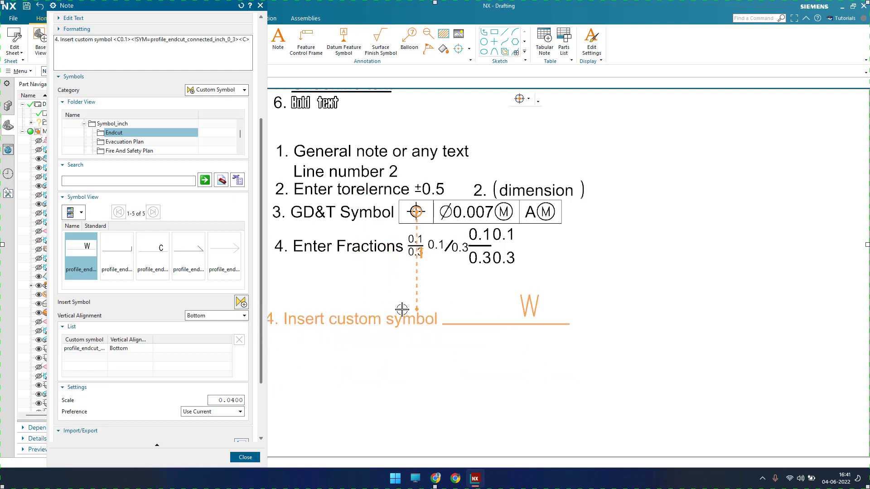
Step: Place the custom symbol note beneath the new "4. Enter Fractions" note and end the Note command
scroll(426, 306, "down", 3)
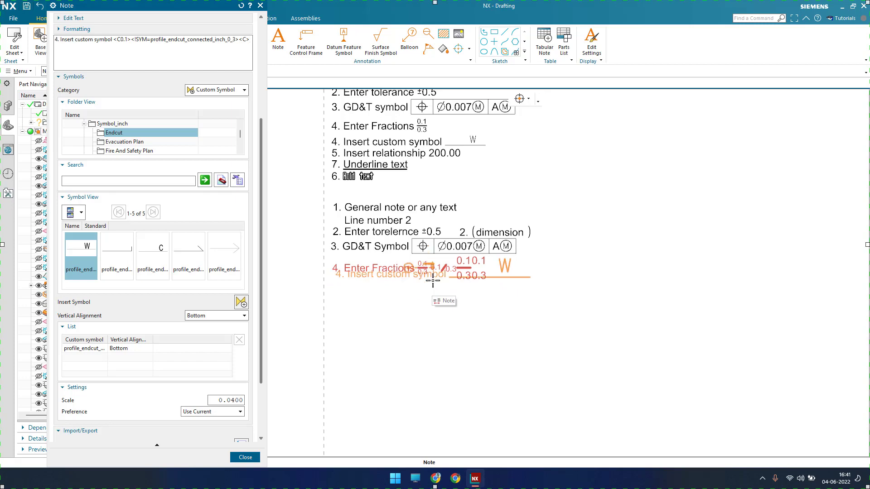
left_click(432, 286)
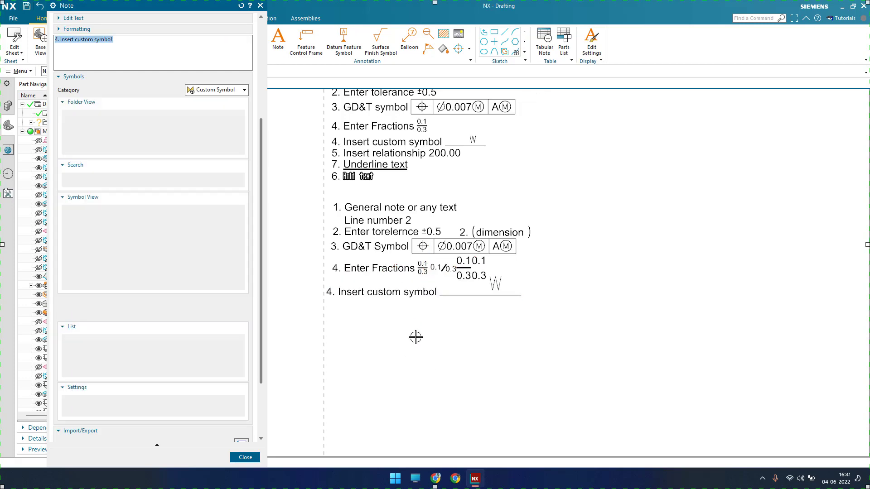
middle_click_drag(422, 355, 505, 379, "shift")
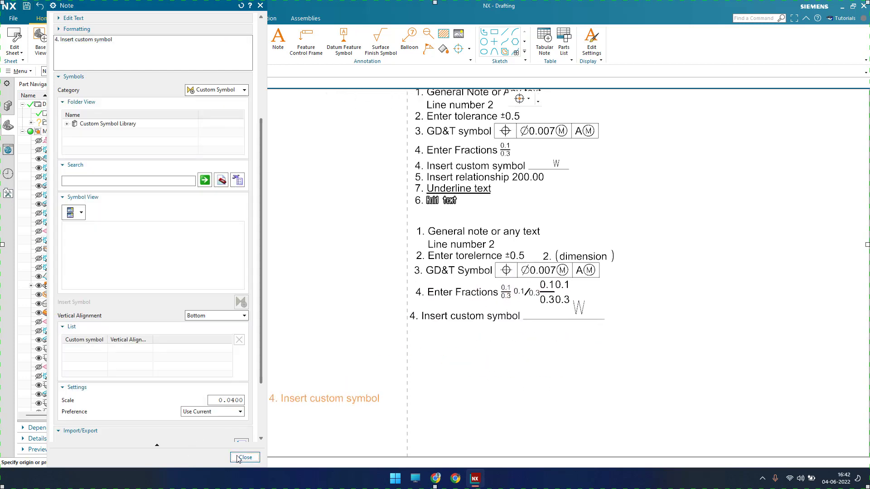
left_click(233, 457)
middle_click_drag(351, 321, 345, 346, "shift")
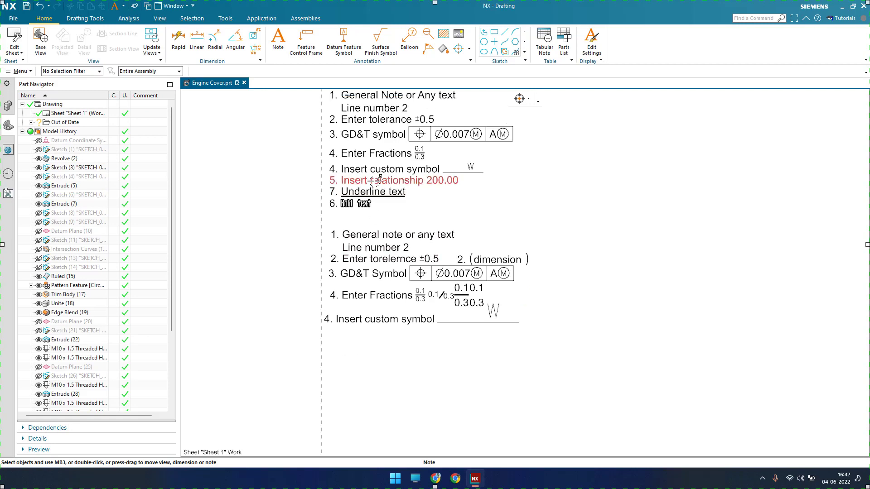
Step: Start another note with the text "5. Insert relationship"
left_click(399, 180)
left_click(278, 40)
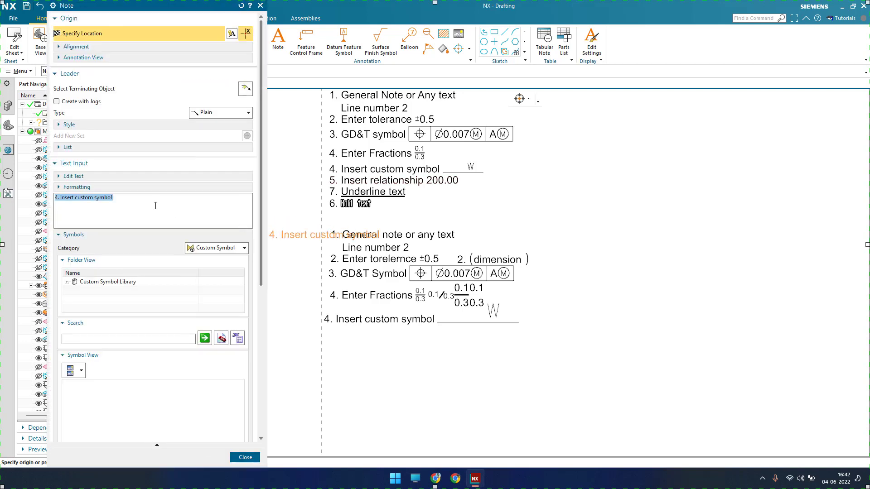
type("5.")
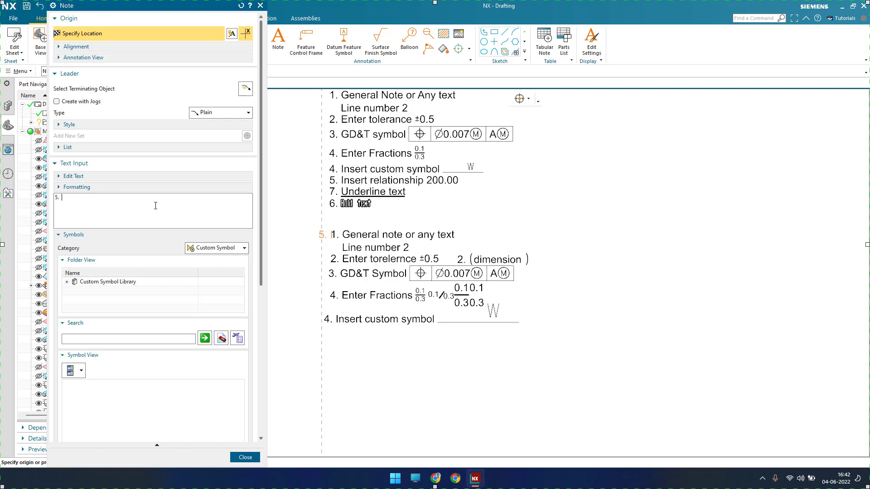
type(" Insert relationsh")
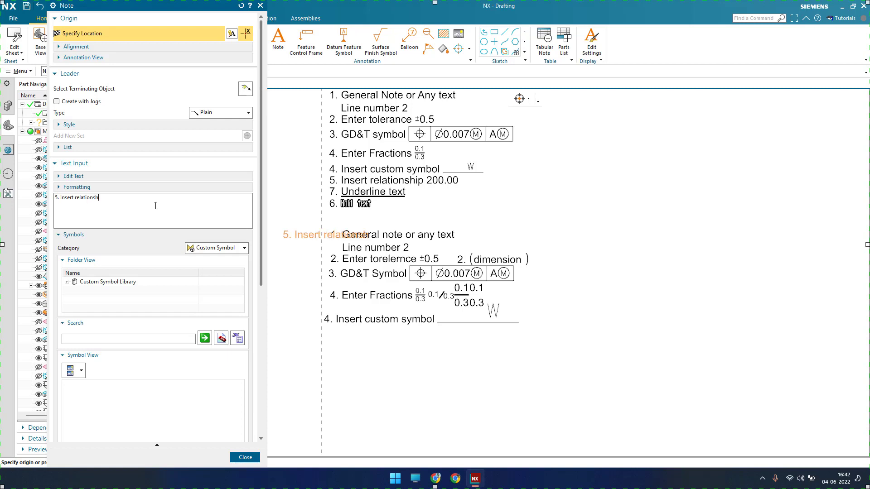
type("ip")
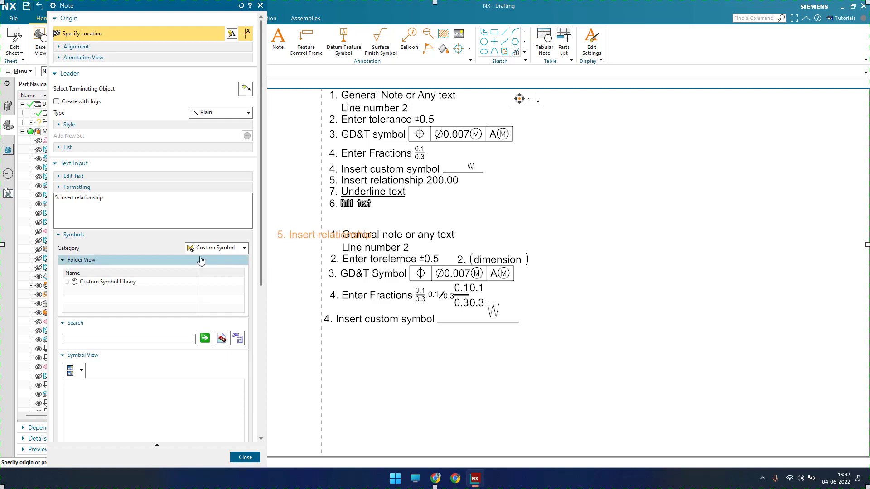
Step: Set the symbol category to Relationships and insert the expression p1 at the end of the note text
left_click(213, 248)
left_click(215, 304)
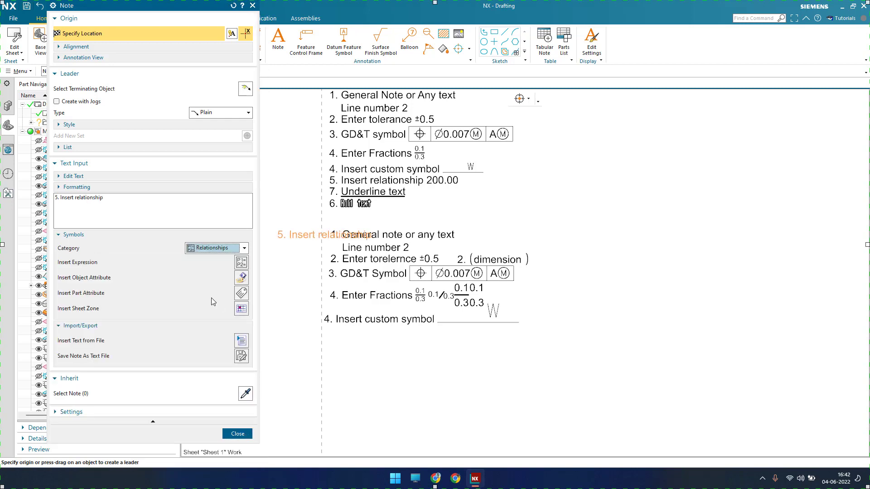
left_click(242, 267)
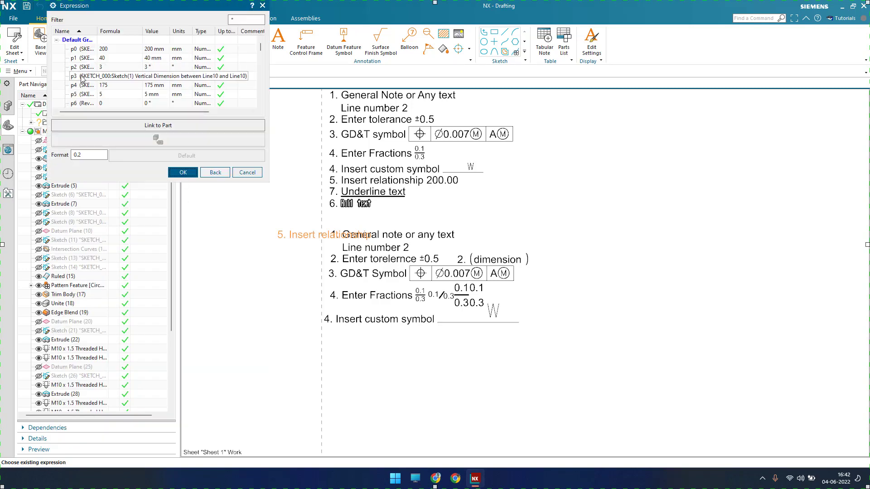
scroll(86, 67, "down", 10)
scroll(93, 69, "up", 10)
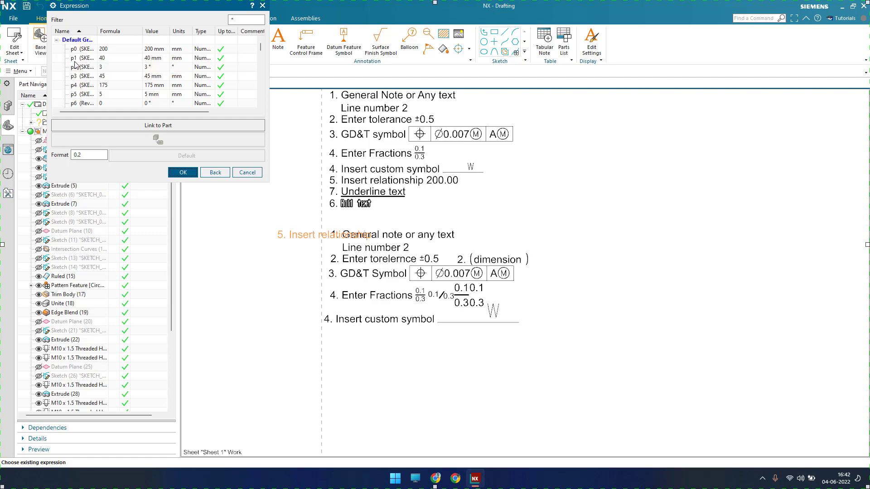
left_click(81, 60)
left_click(178, 173)
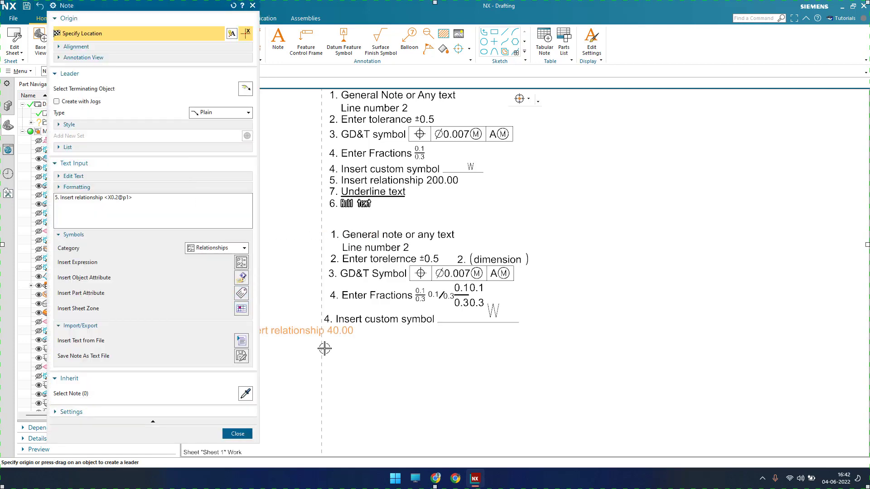
Step: Place the "5. Insert relationship" note with its expression beneath the new "4. Insert custom symbol" note
scroll(400, 352, "up", 2)
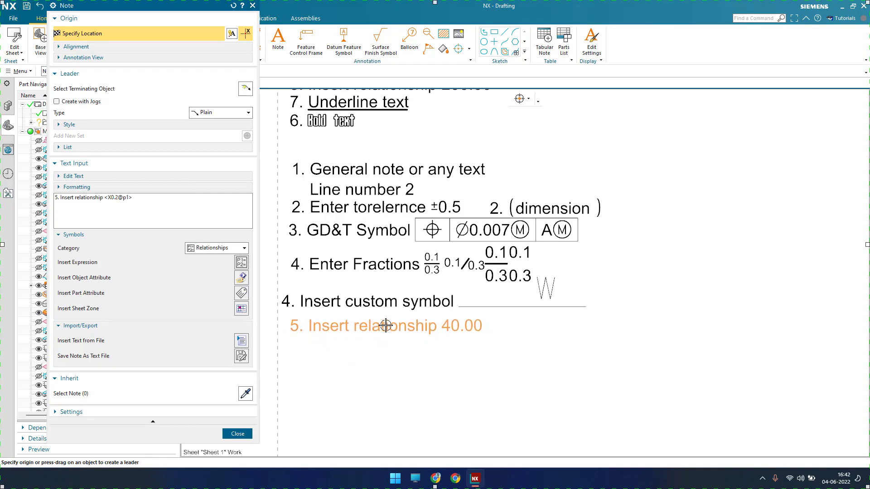
left_click(387, 326)
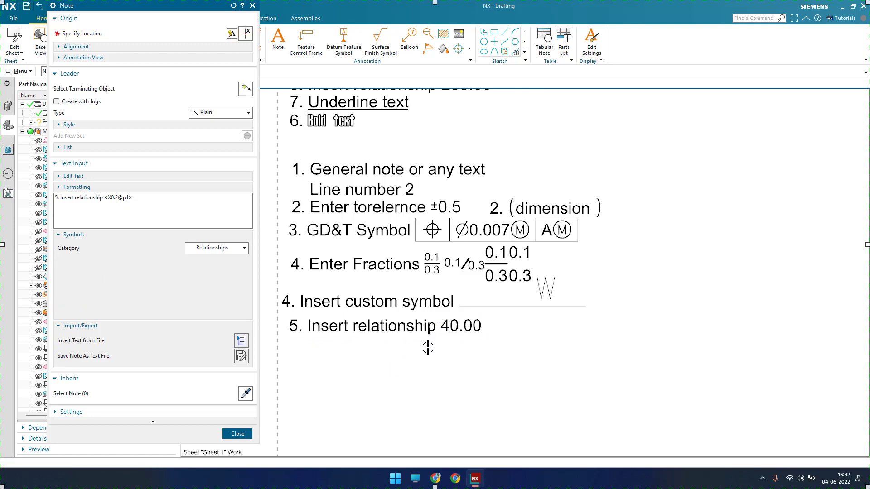
scroll(423, 344, "down", 3)
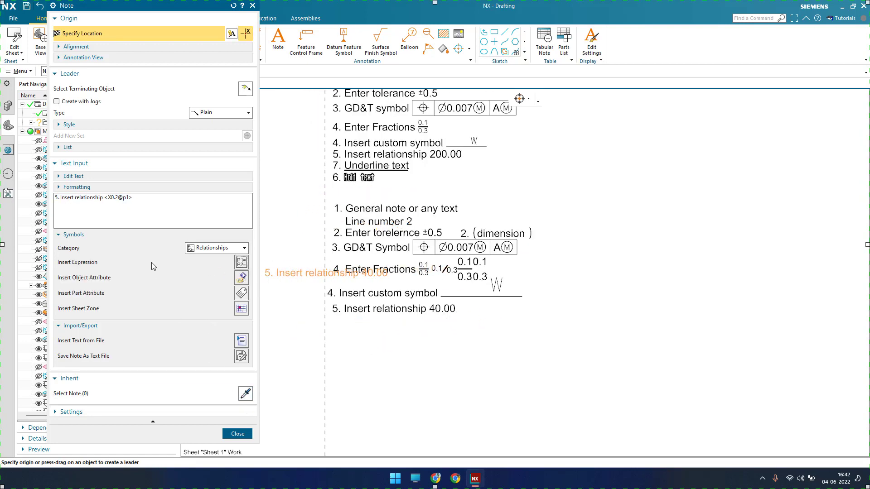
Step: Delete the p1 expression code from the end of the note text, leaving "5. Insert relationship"
left_click_drag(148, 205, 109, 202)
key("BackSpace")
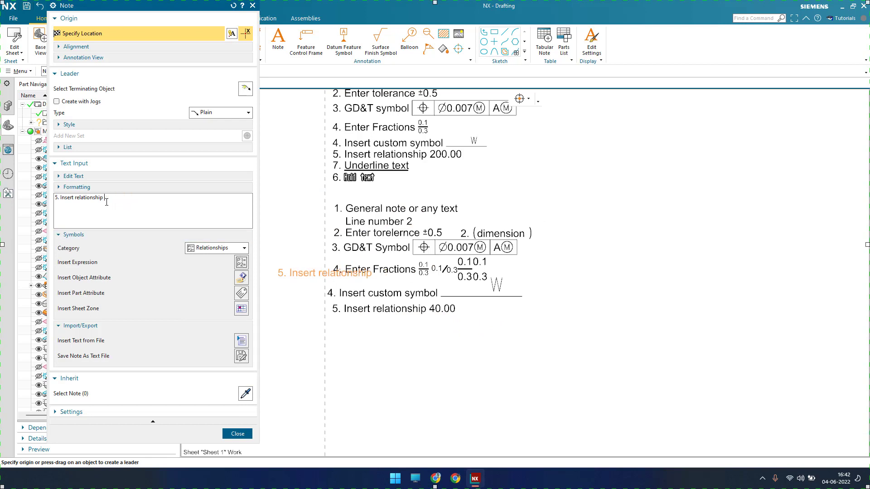
key("BackSpace")
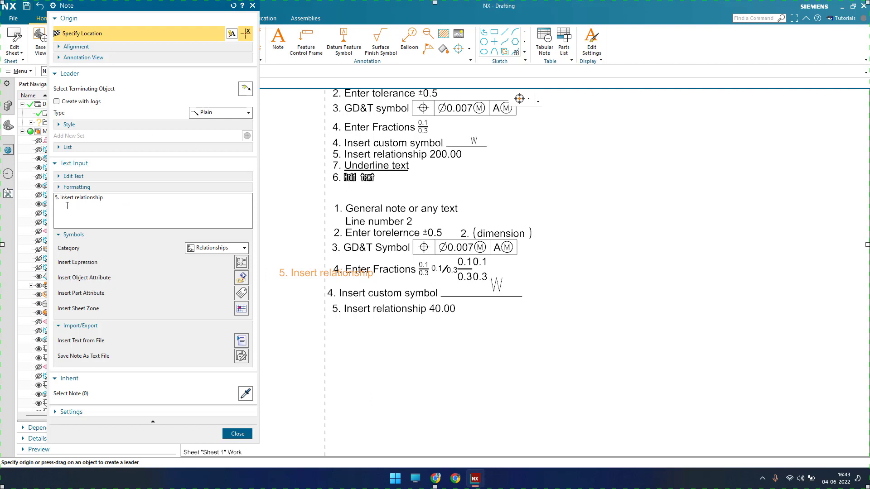
Step: Underline the words "Insert relationship" in the note text and place the note beneath the expression relationship note
left_click(85, 178)
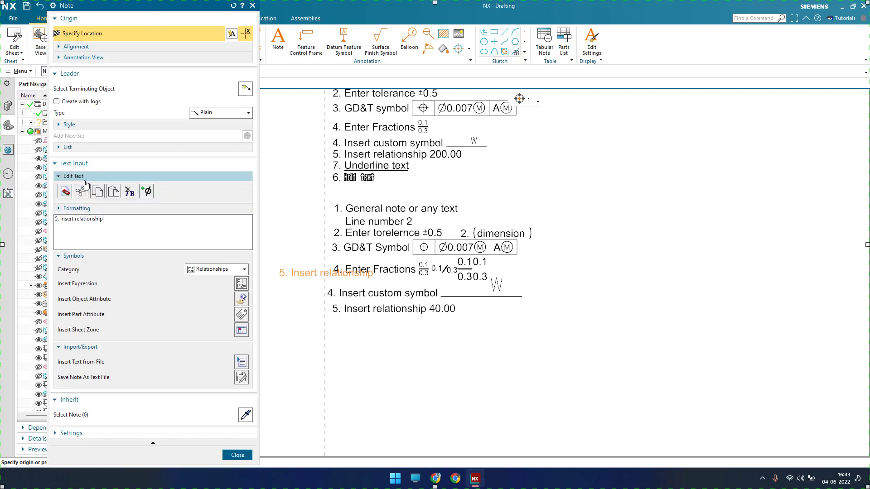
left_click(76, 208)
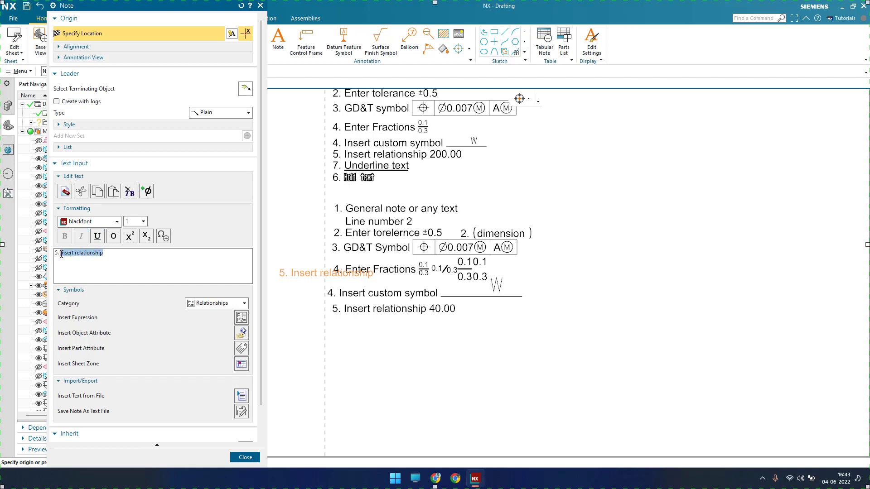
left_click(98, 237)
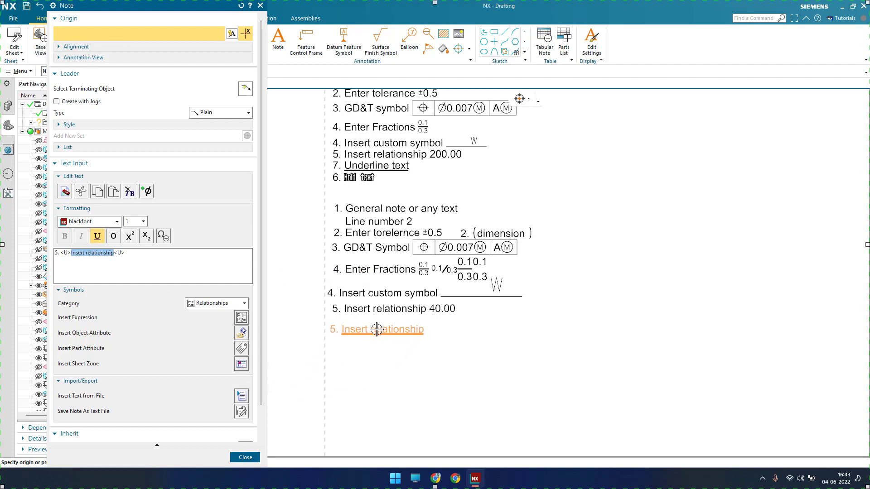
left_click(376, 330)
Step: Remove the underline codes around "Insert relationship" from the note text
left_click(135, 258)
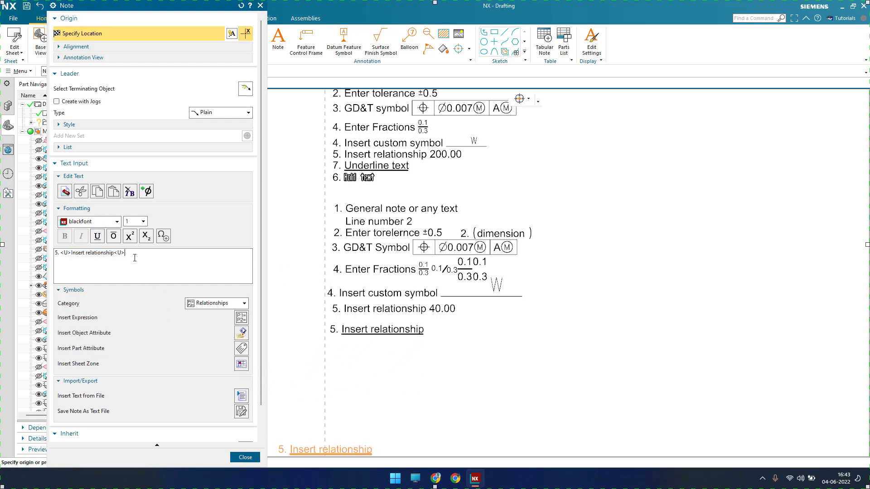
key("BackSpace")
key("BackSpace")
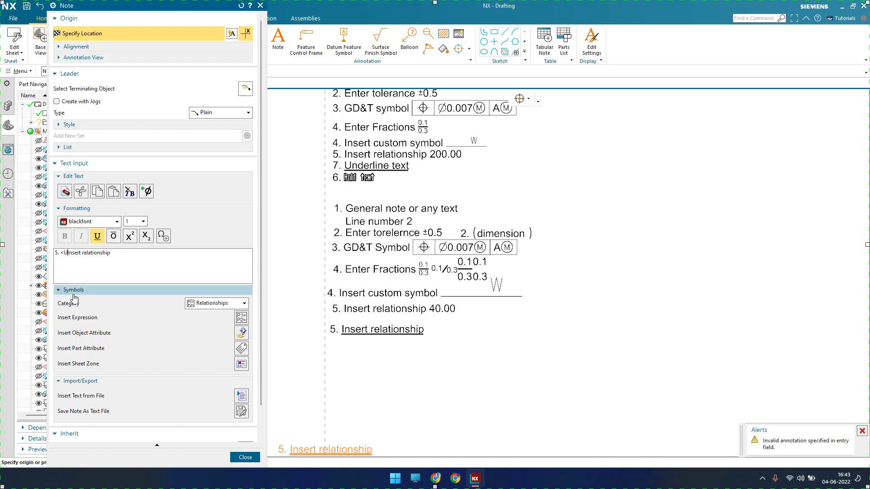
key("BackSpace")
key("BackSpace")
key("BackSpace")
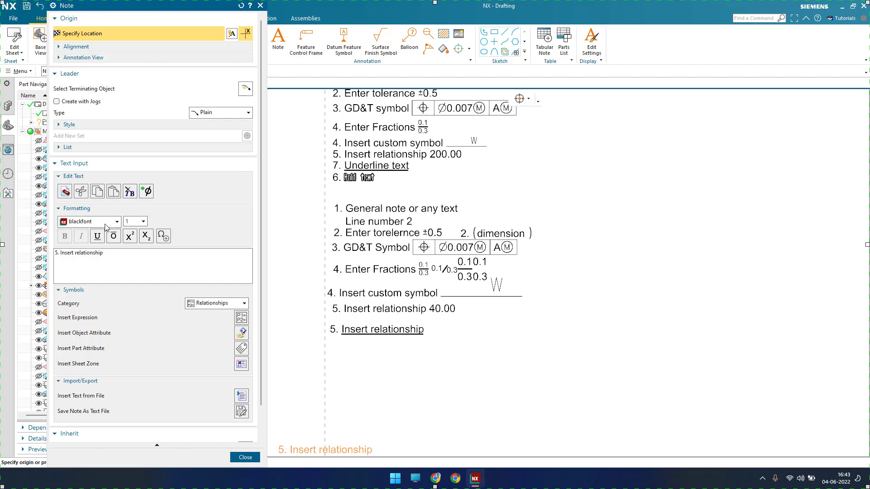
Step: Try the alien font and the aurora_lt font on the "Insert relationship" note text
left_click(95, 222)
scroll(96, 246, "up", 3)
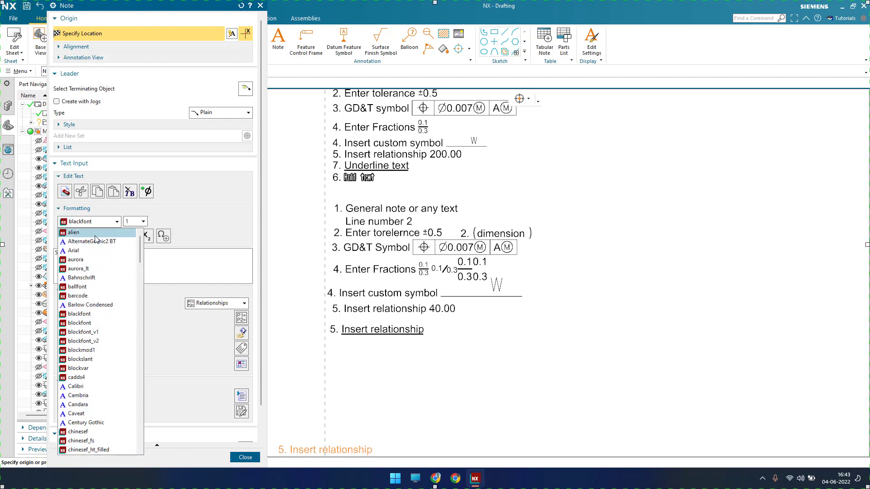
left_click(96, 241)
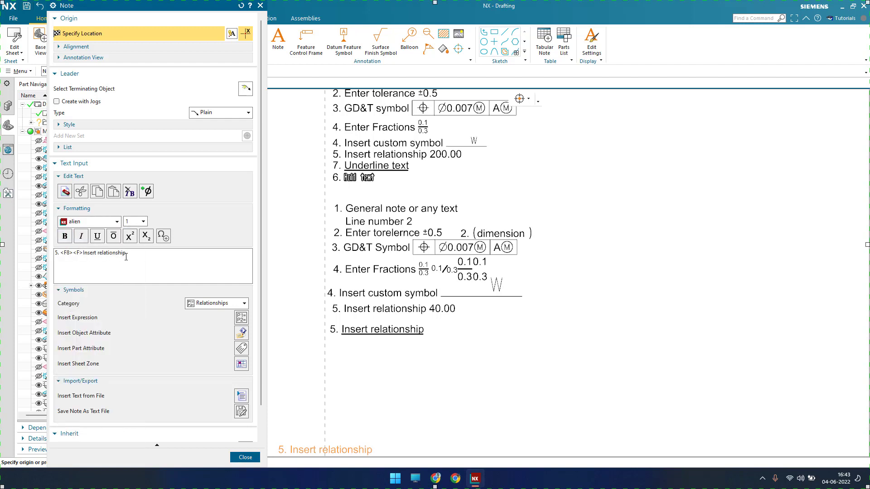
left_click_drag(126, 253, 60, 253)
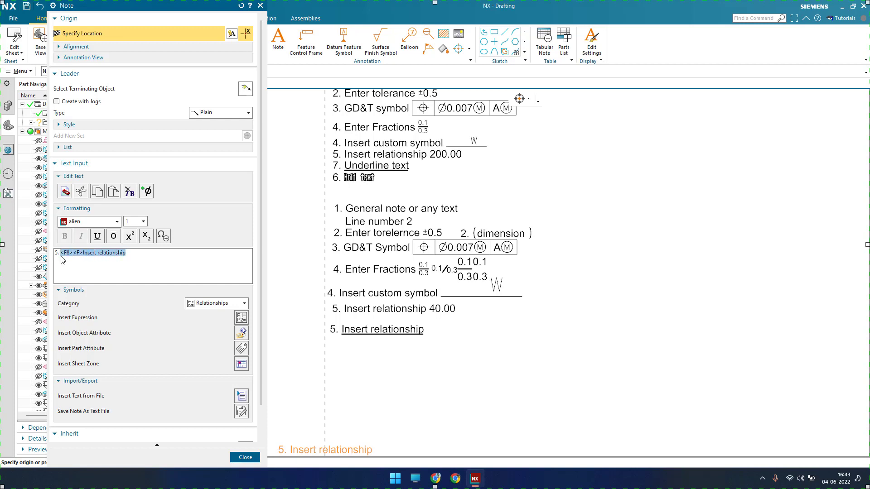
left_click_drag(126, 253, 83, 254)
left_click(97, 222)
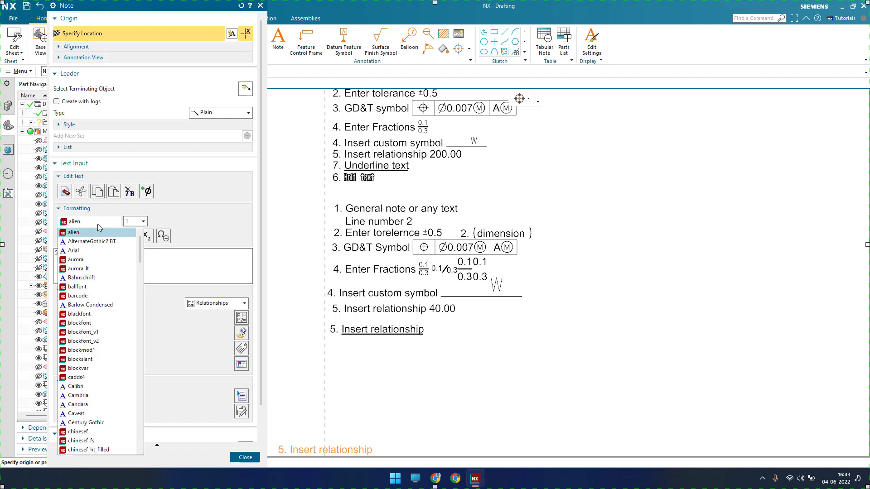
left_click(87, 269)
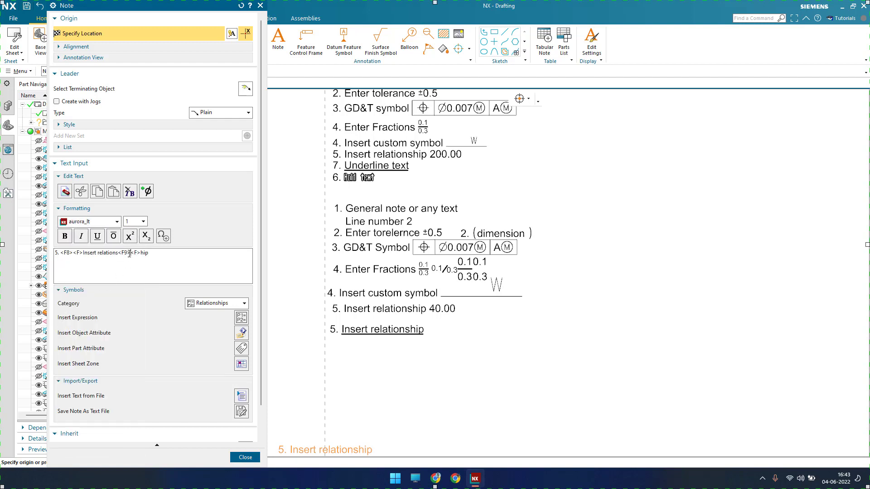
Step: Make "Insert relationship" bold together with its font codes, place the note beneath the underlined one and end the Note command
left_click(64, 237)
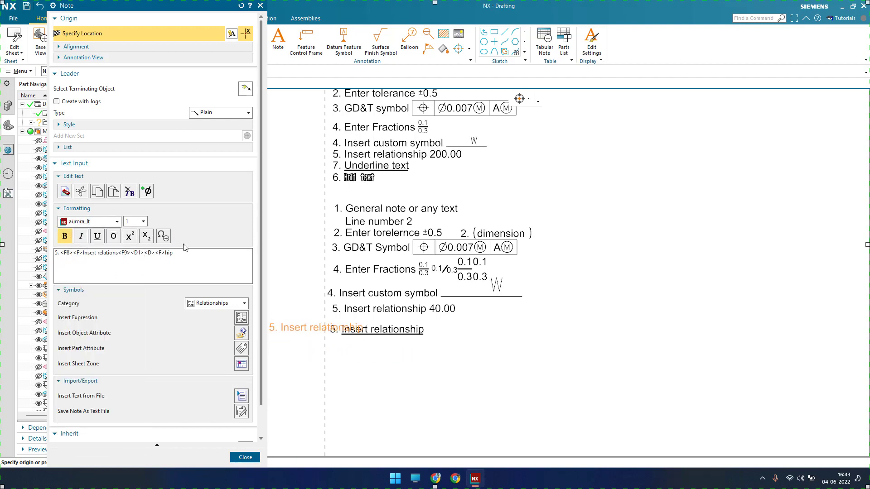
left_click_drag(181, 252, 69, 252)
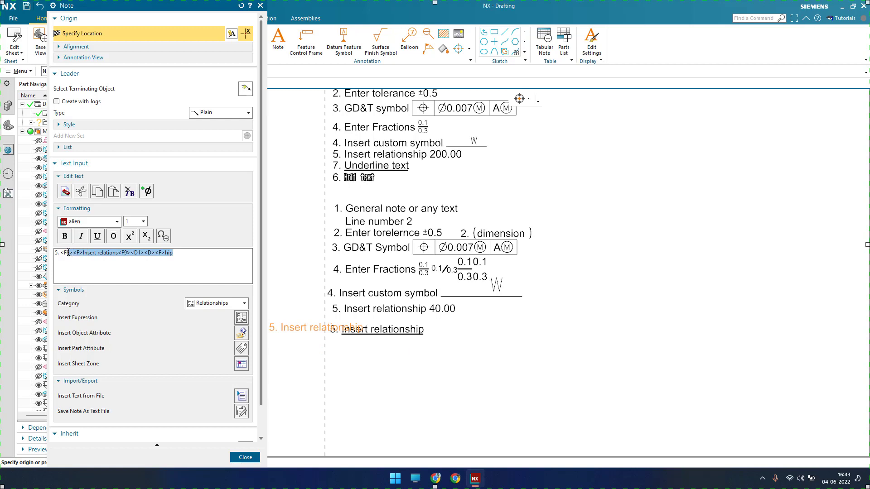
left_click(64, 236)
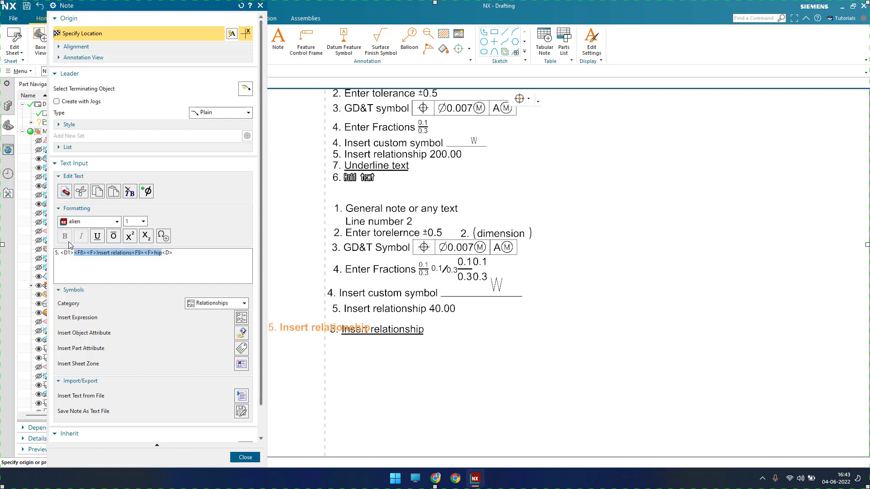
scroll(382, 370, "up", 2)
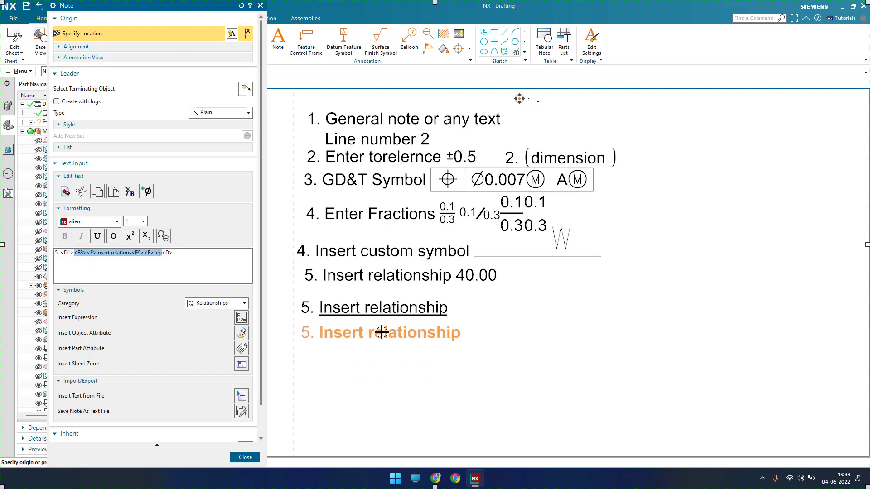
left_click(379, 332)
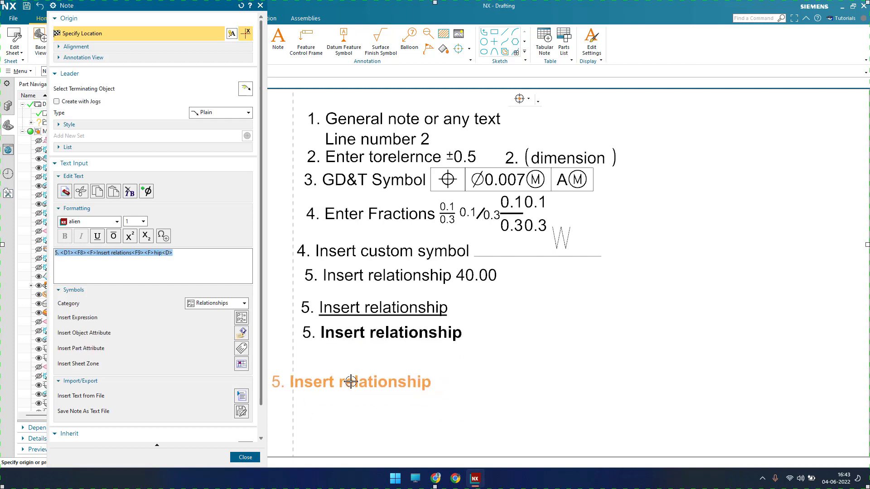
scroll(349, 382, "down", 1)
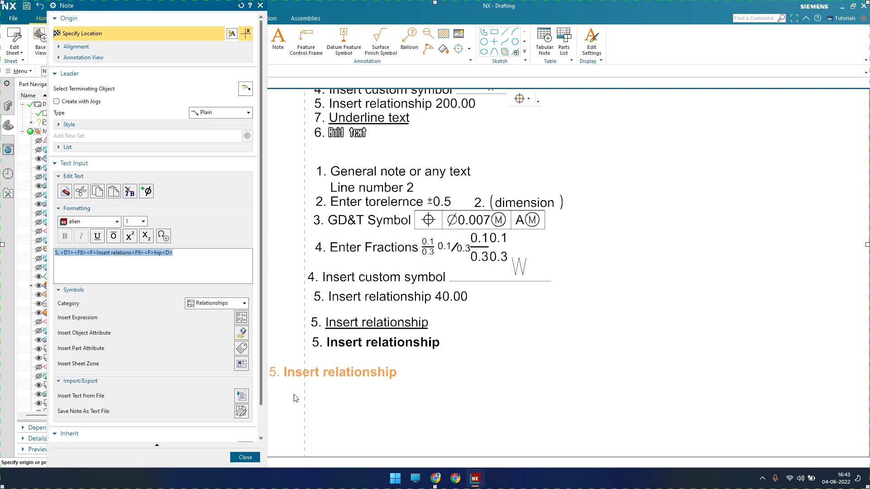
key("Escape")
scroll(345, 394, "up", 1)
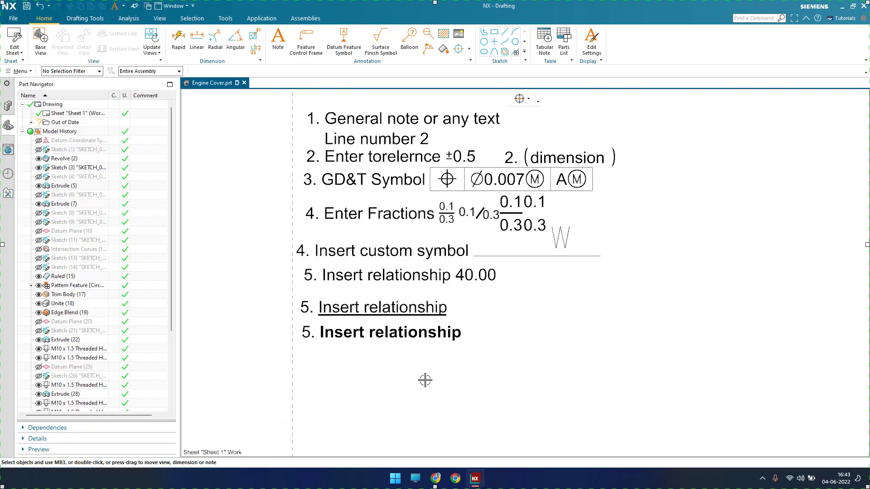
scroll(425, 380, "down", 3)
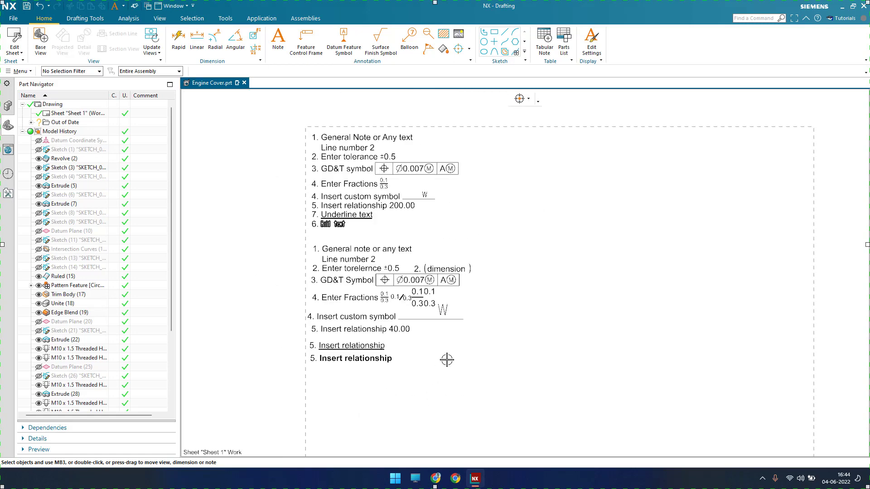
middle_click_drag(446, 360, 448, 376)
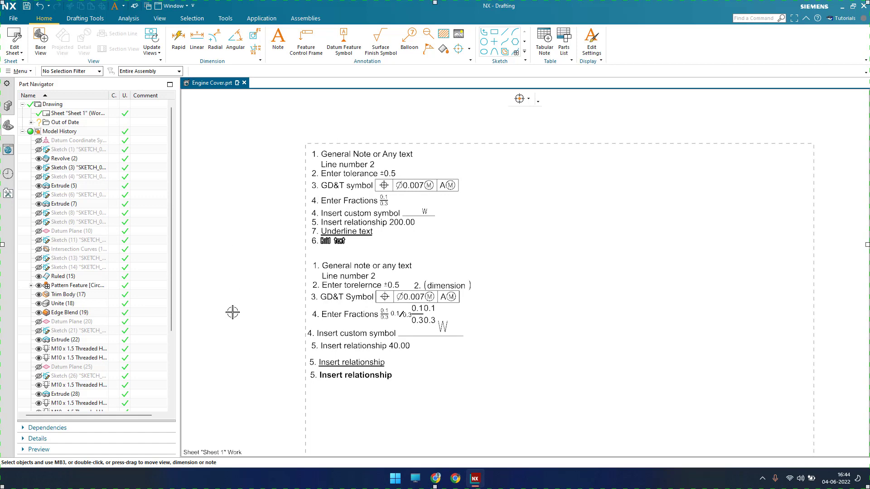
scroll(415, 388, "up", 1)
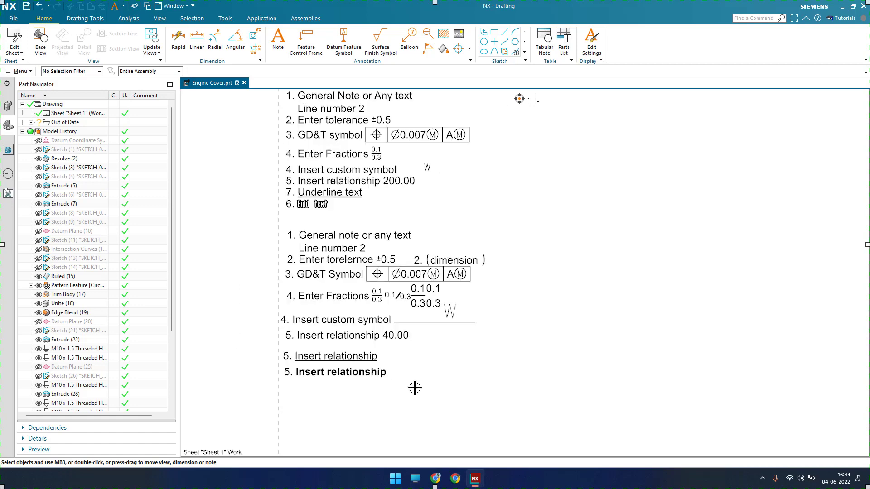
middle_click_drag(423, 359, 417, 383)
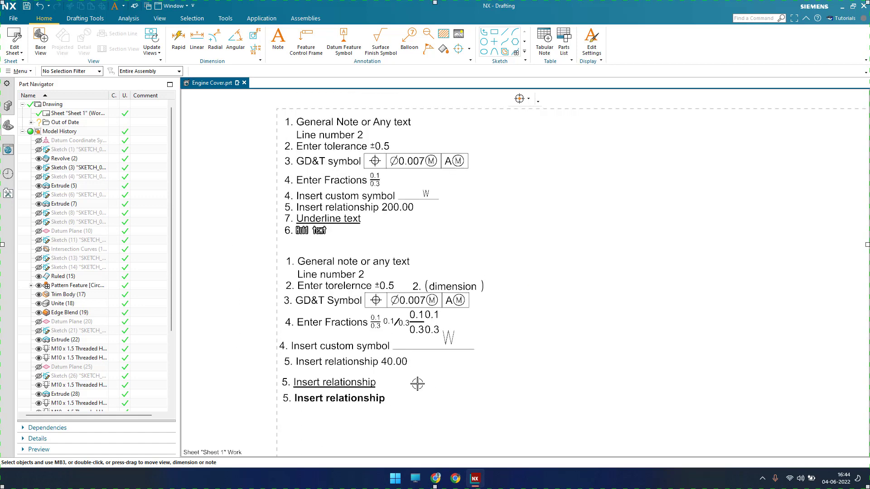